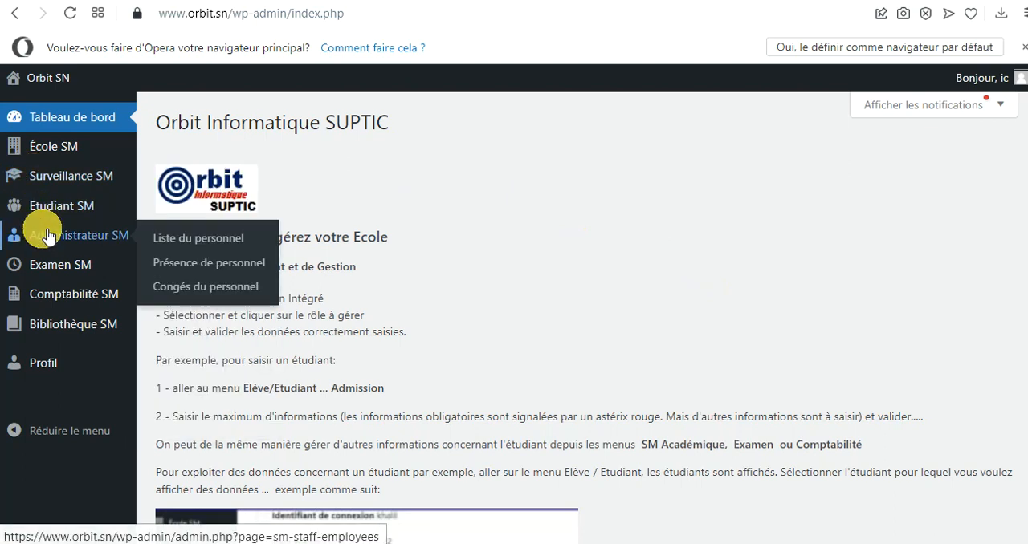
# Open the Reçus de Paiements page of Comptabilité SM and examine its search options and the table of student receipts
pyautogui.moveTo(78, 306)
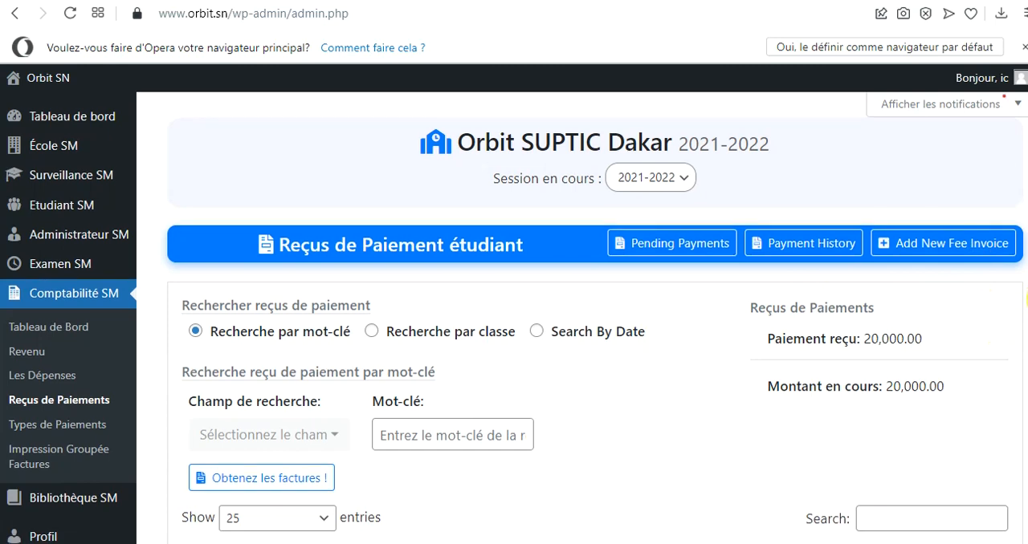
pyautogui.scroll(-2, 1026, 305)
pyautogui.scroll(1, 1026, 326)
pyautogui.scroll(1, 1026, 325)
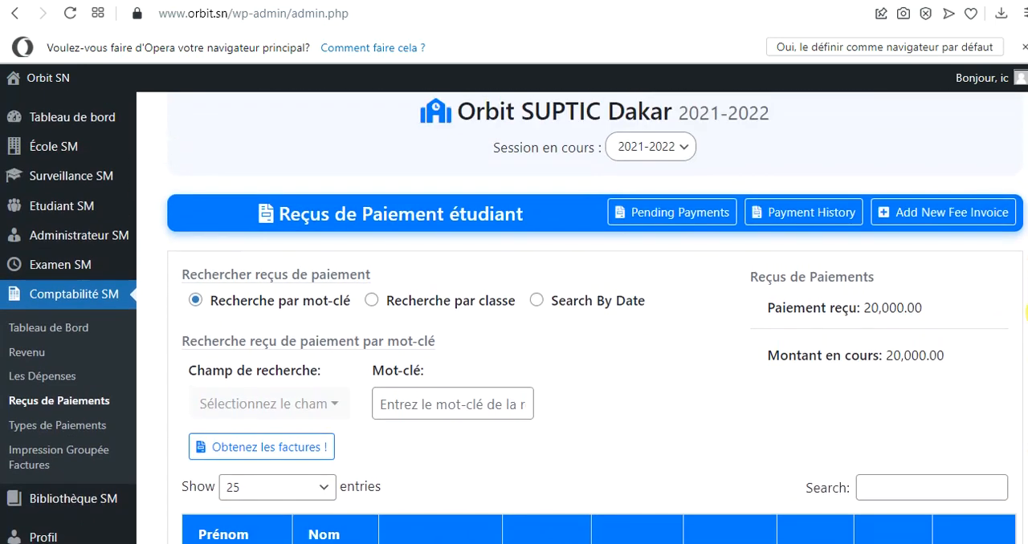
pyautogui.scroll(1, 1026, 314)
pyautogui.scroll(-5, 1026, 285)
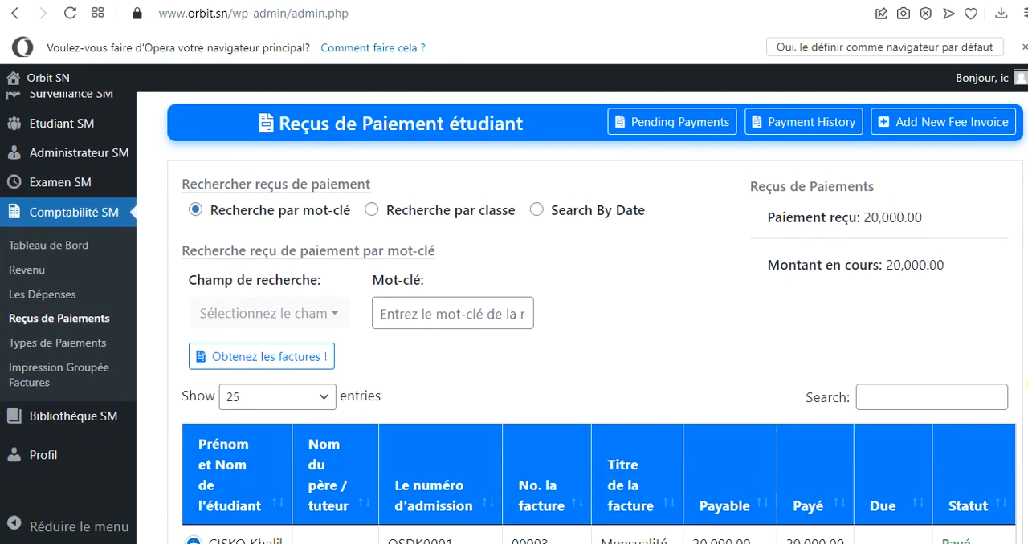
pyautogui.scroll(3, 1027, 353)
pyautogui.scroll(2, 1027, 353)
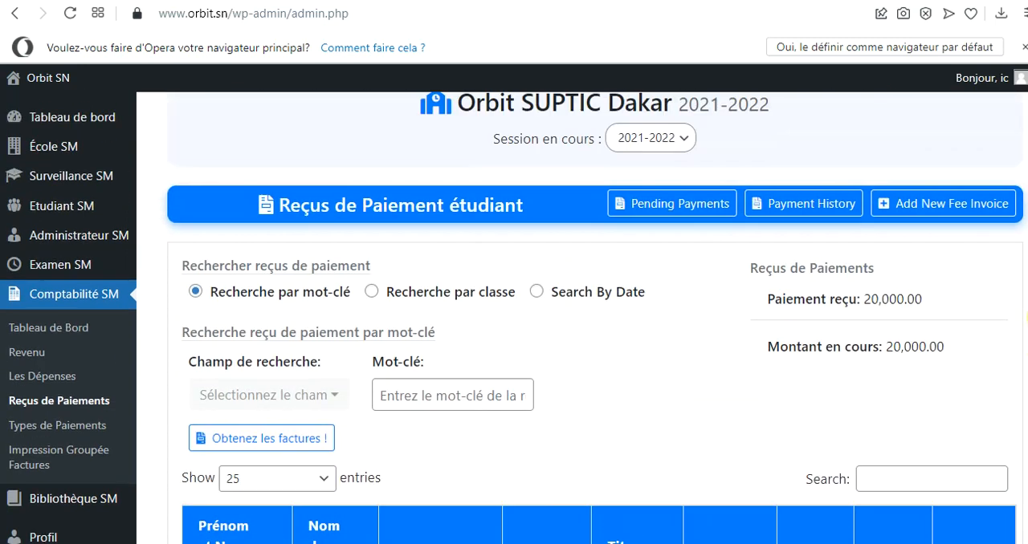
pyautogui.scroll(-5, 1026, 401)
pyautogui.scroll(1, 1026, 434)
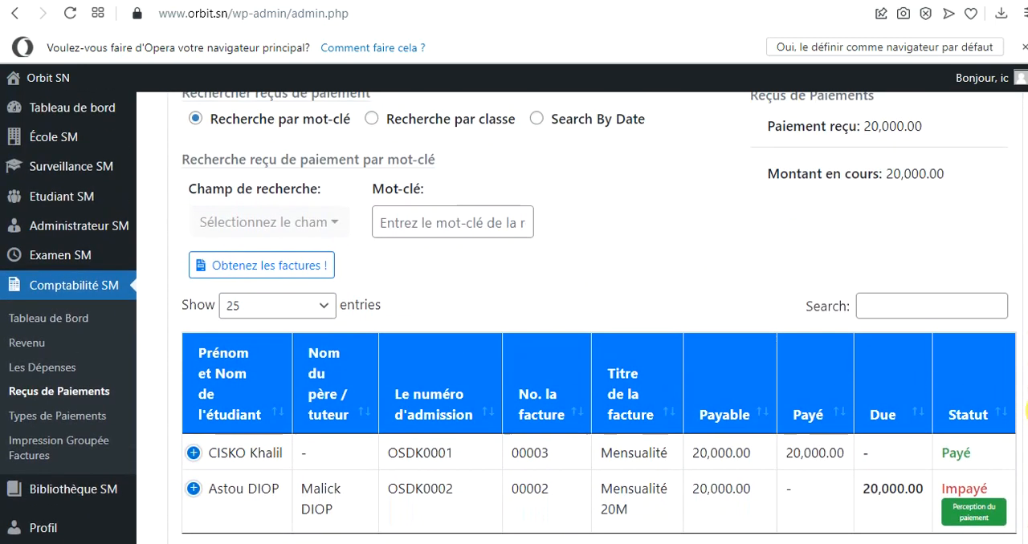
pyautogui.scroll(-3, 1027, 434)
pyautogui.scroll(4, 1026, 480)
pyautogui.scroll(3, 1026, 386)
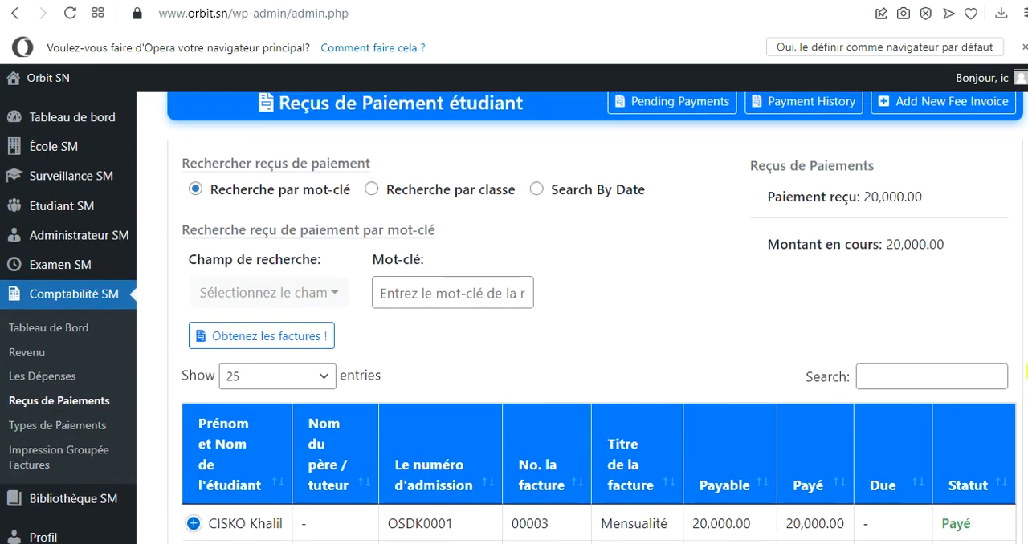
pyautogui.scroll(-5, 1026, 434)
pyautogui.scroll(-1, 1026, 482)
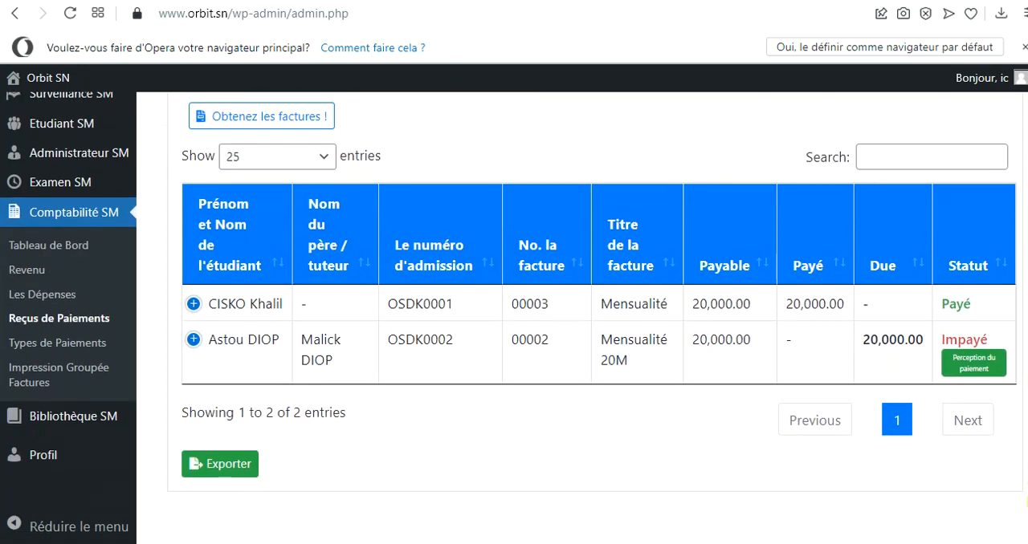
pyautogui.scroll(4, 1026, 458)
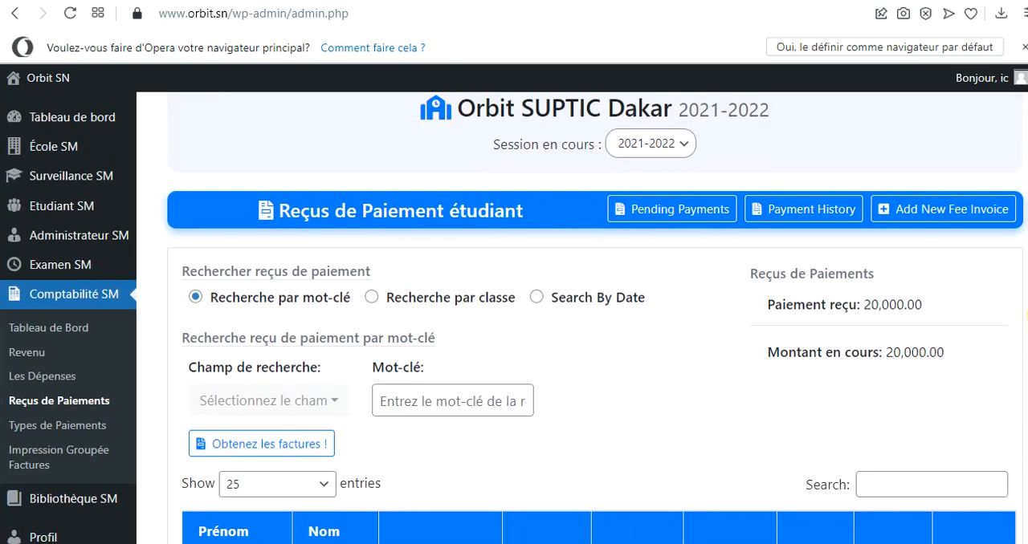
pyautogui.scroll(-3, 1026, 458)
pyautogui.scroll(1, 1027, 449)
pyautogui.scroll(-2, 1026, 418)
pyautogui.scroll(4, 1026, 361)
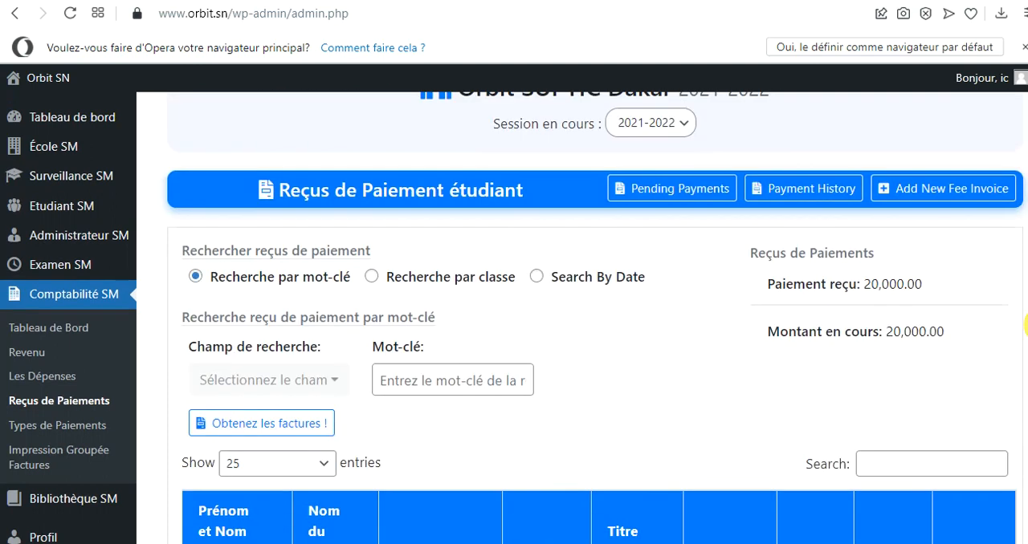
# Start a new fee invoice from the student payment receipts page
pyautogui.click(950, 193)
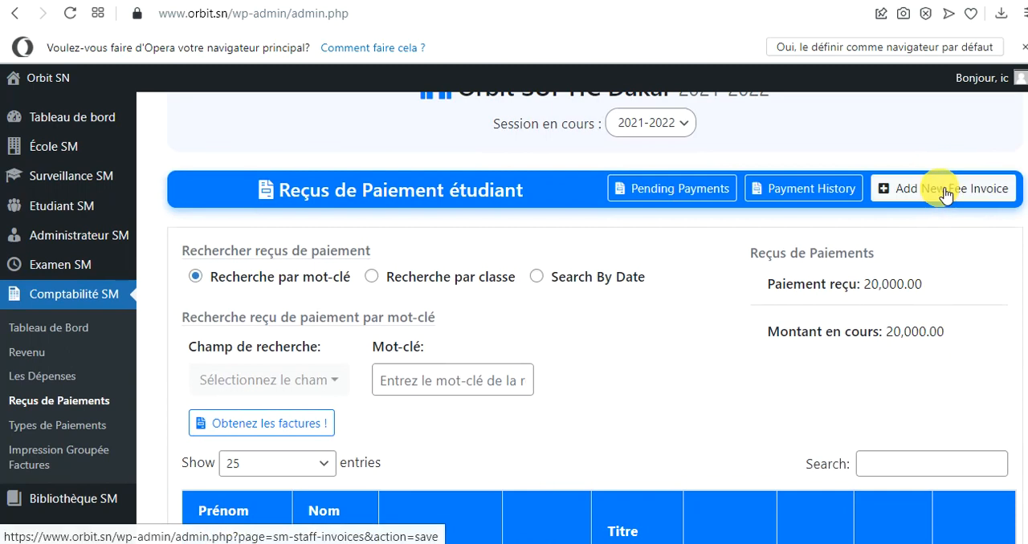
pyautogui.click(946, 193)
pyautogui.click(948, 197)
pyautogui.click(951, 198)
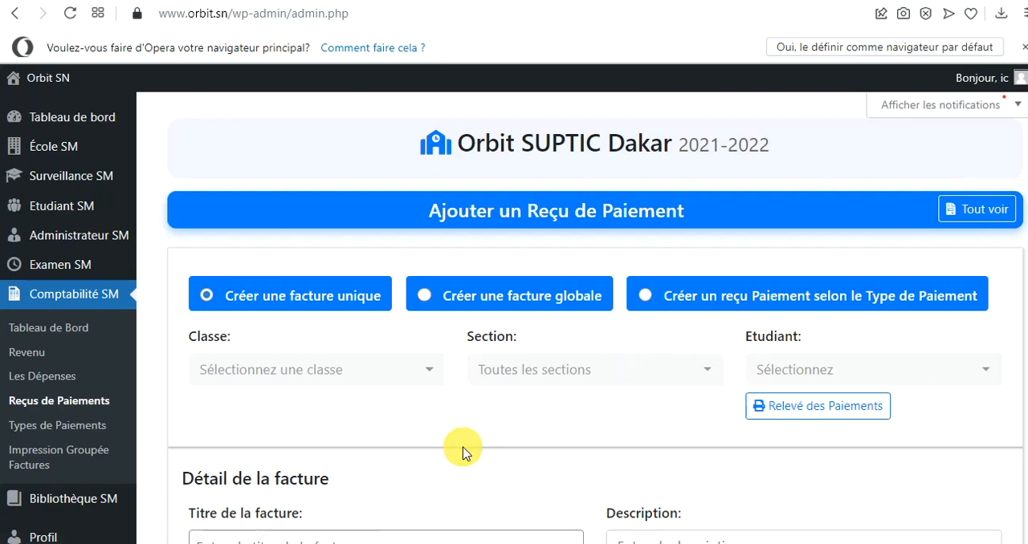
# Set the single invoice's class to Informatique Générale et Bureautique - 1ère Année IGB and check the student selection list
pyautogui.click(432, 378)
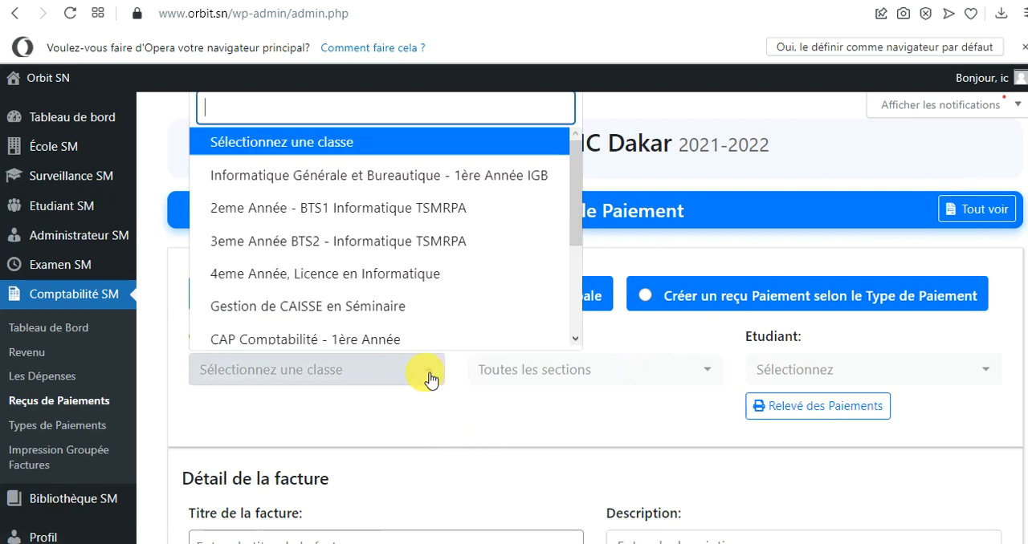
pyautogui.click(346, 178)
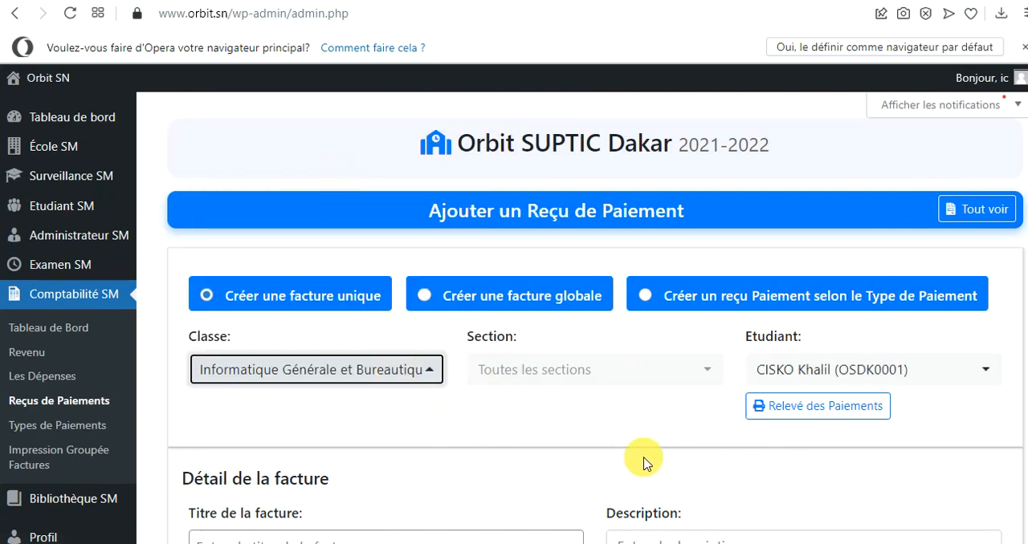
pyautogui.click(997, 374)
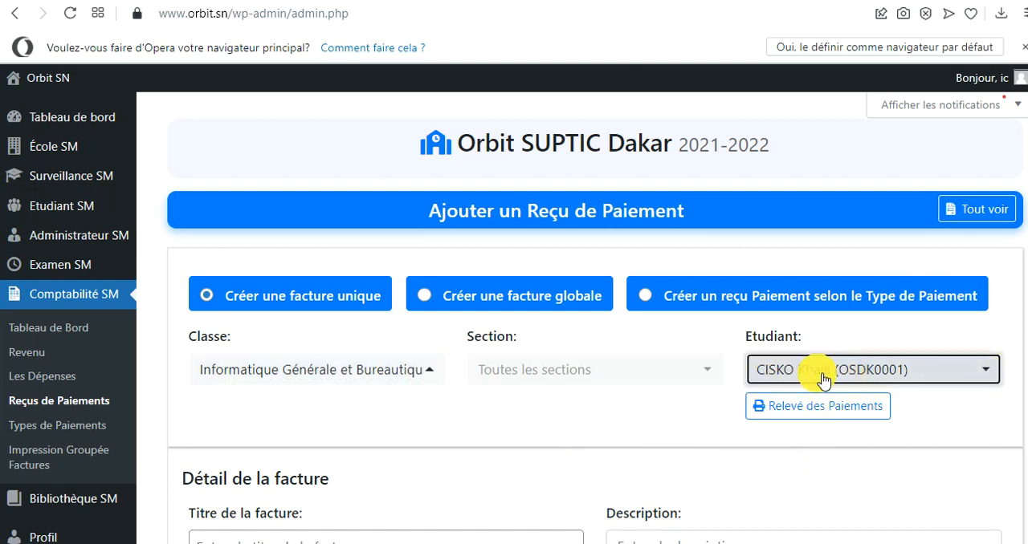
pyautogui.click(830, 377)
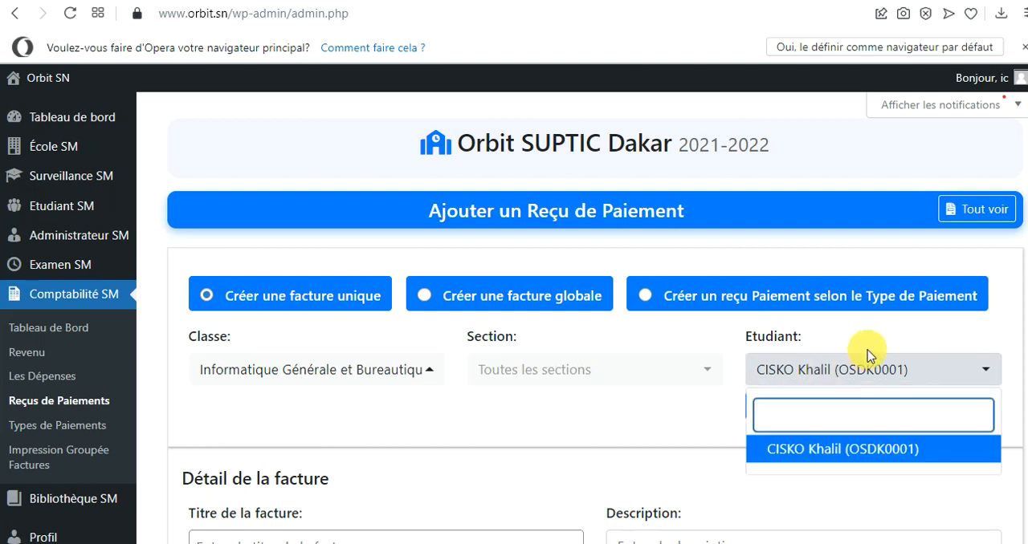
pyautogui.click(963, 324)
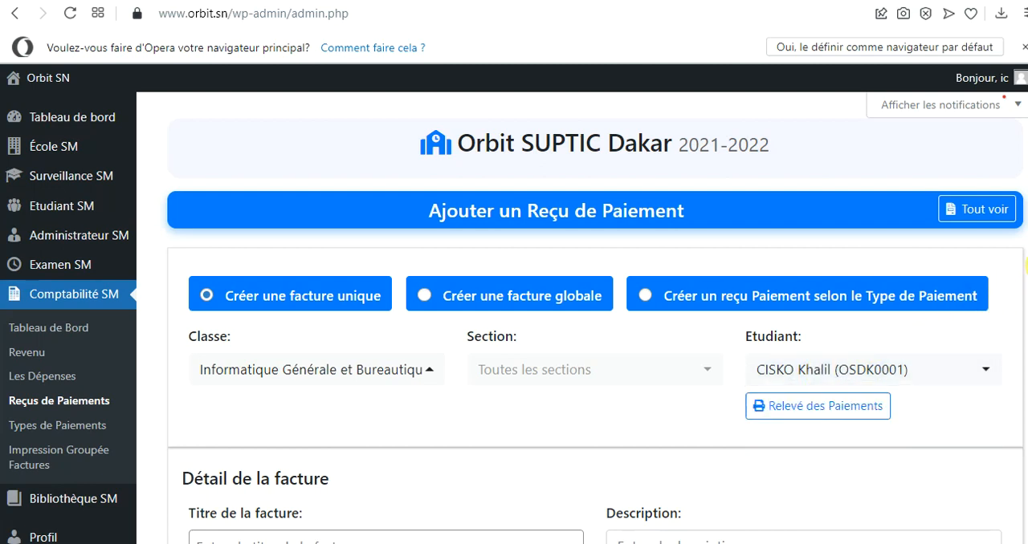
# Give the invoice the title Mensualité and the description Mai 2022
pyautogui.scroll(-4, 1025, 262)
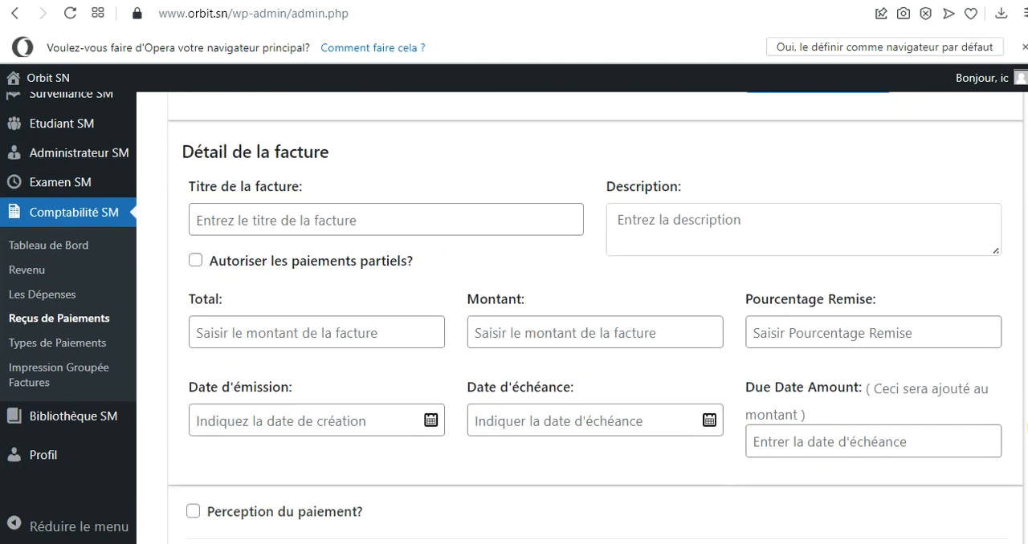
pyautogui.click(345, 226)
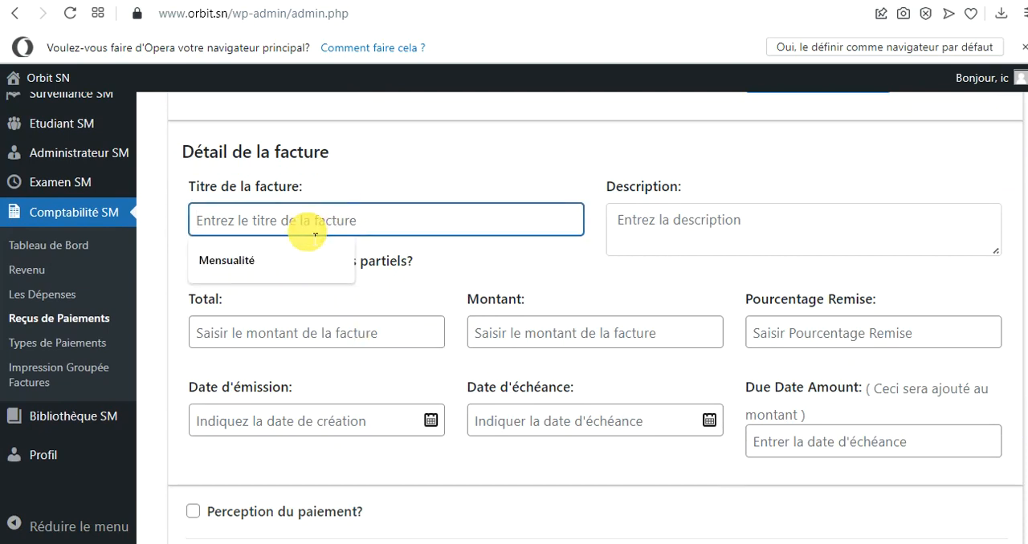
pyautogui.click(268, 268)
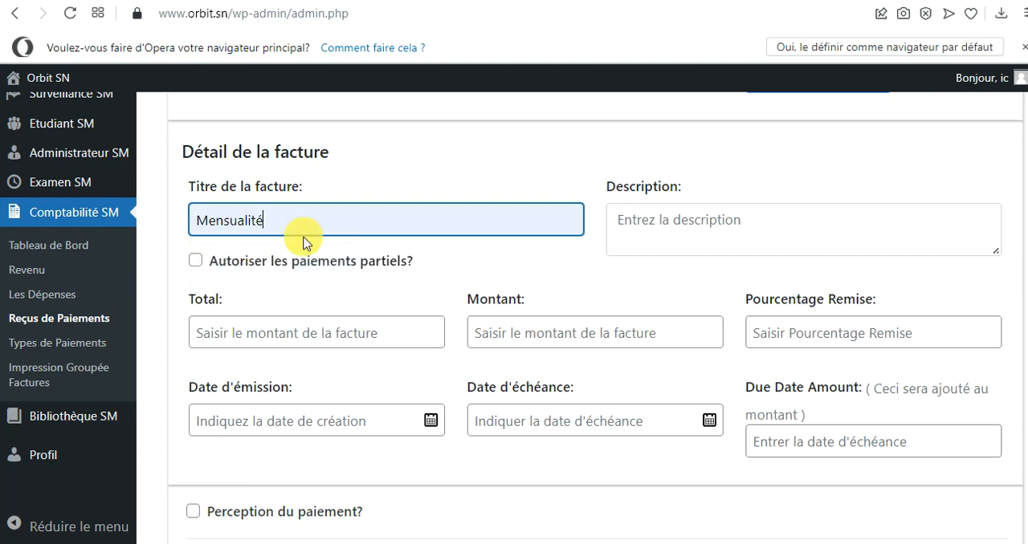
pyautogui.click(675, 240)
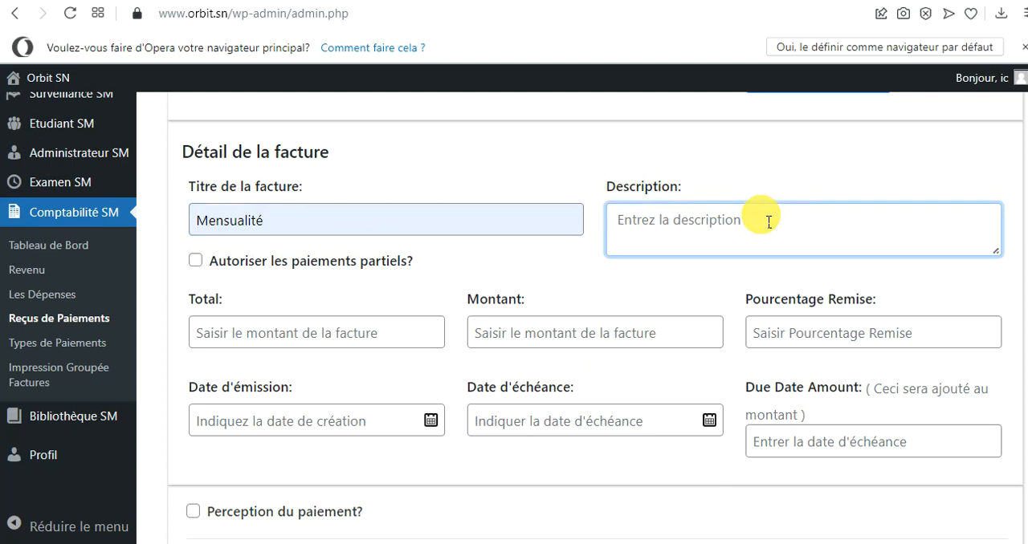
pyautogui.write('Mai 2022')
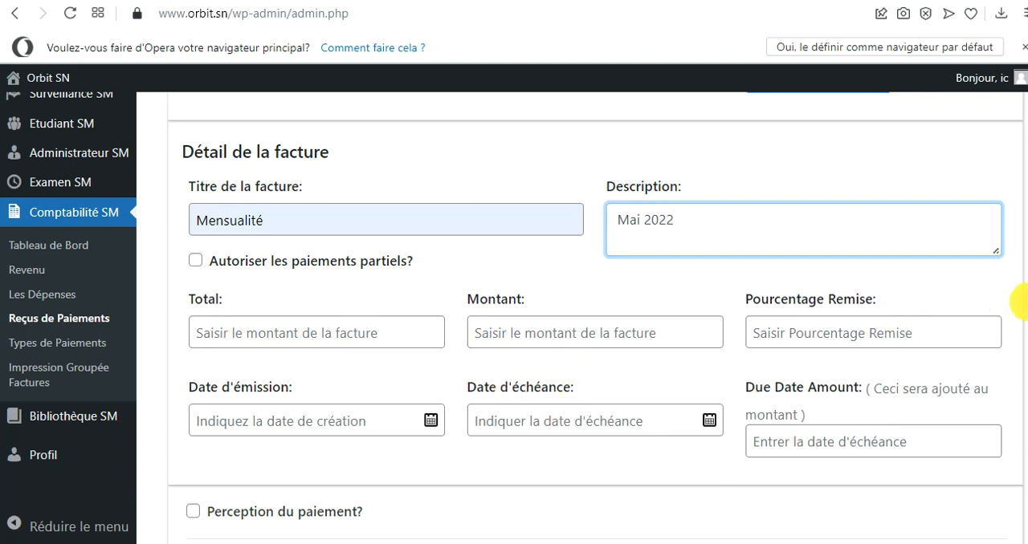
# Set the invoice's Montant to 20000
pyautogui.scroll(-2, 1020, 321)
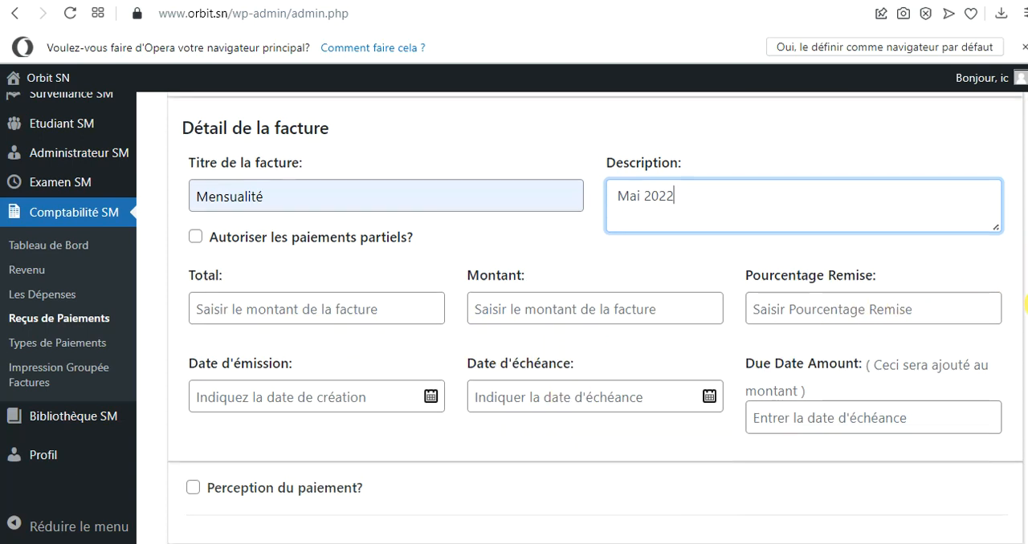
pyautogui.scroll(1, 1027, 341)
pyautogui.scroll(-1, 1026, 329)
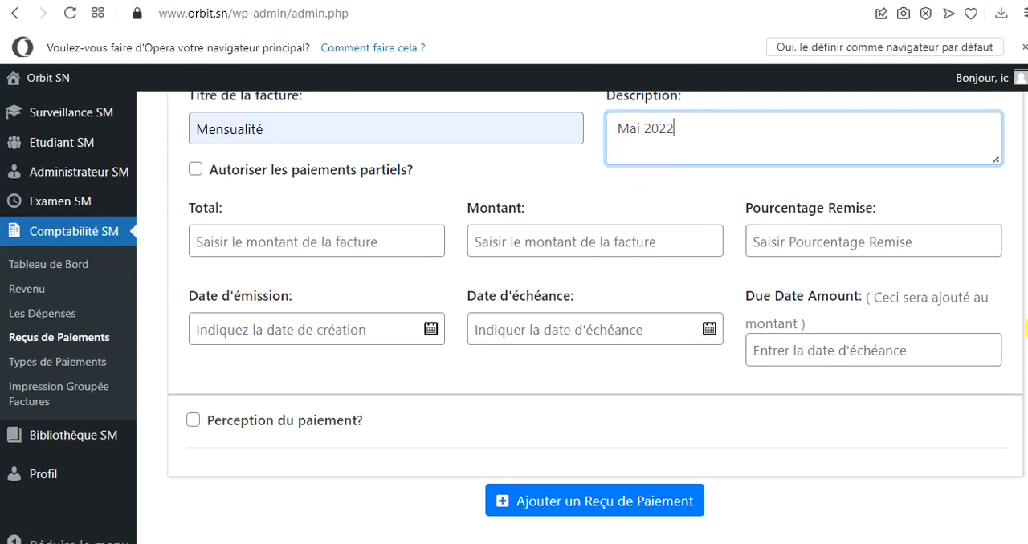
pyautogui.scroll(1, 1026, 325)
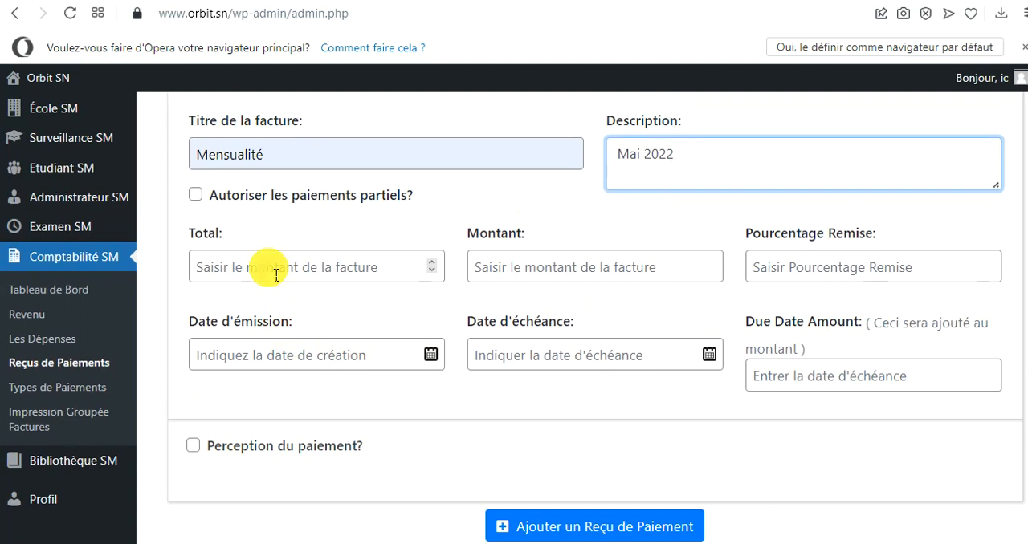
pyautogui.click(501, 274)
pyautogui.write('2')
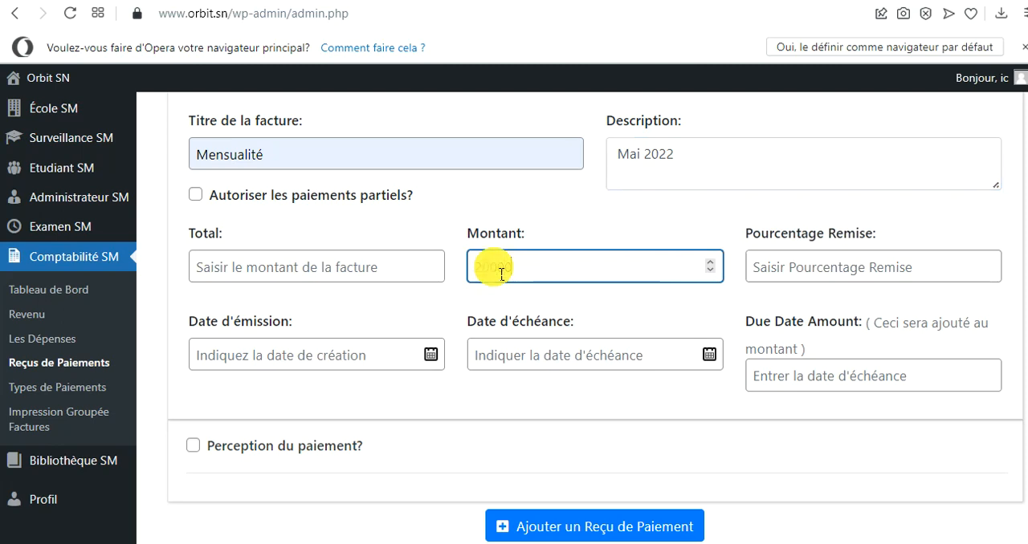
pyautogui.write('0000')
# Set both the Date d'émission and the Date d'échéance of the invoice to 05-05-2022
pyautogui.click(431, 355)
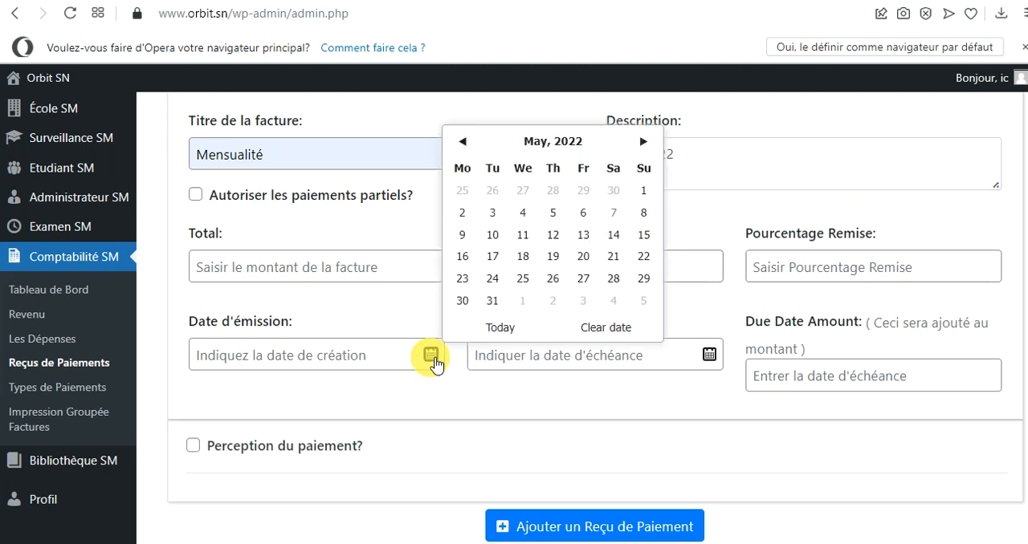
pyautogui.click(552, 215)
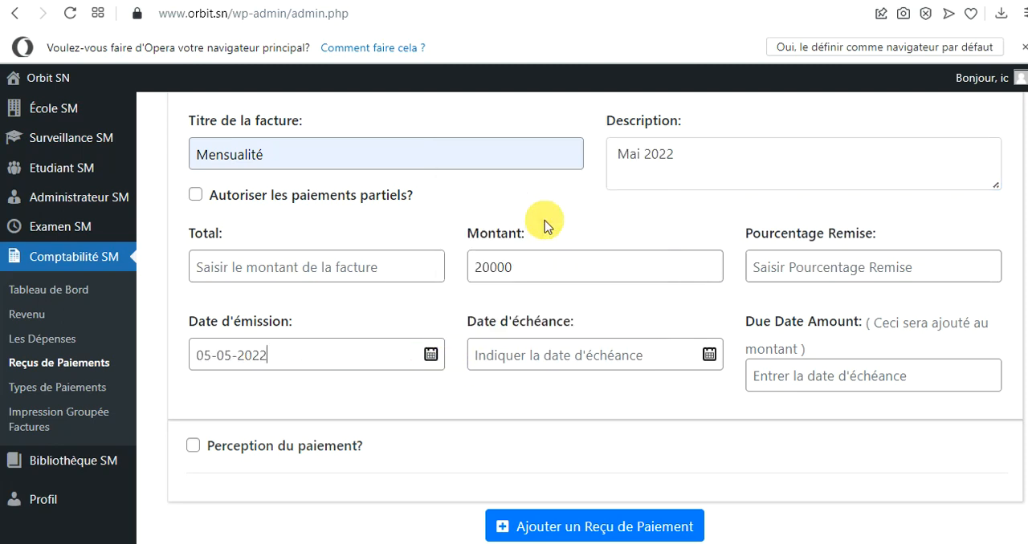
pyautogui.click(672, 355)
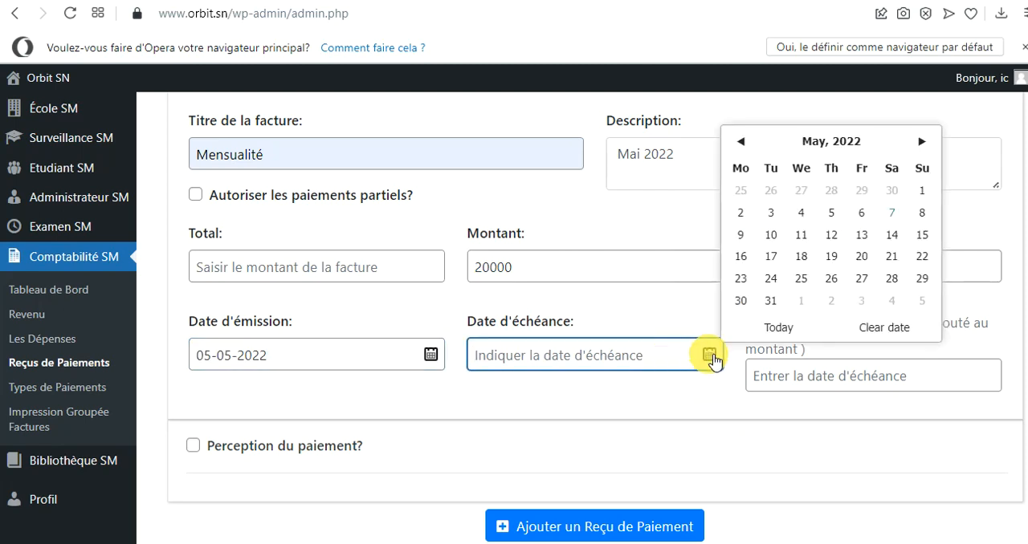
pyautogui.click(833, 214)
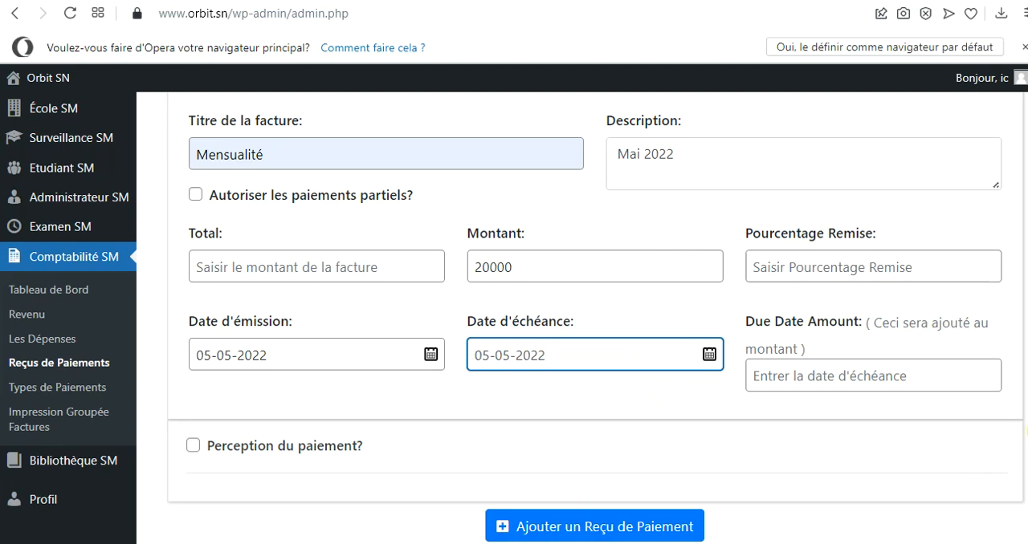
# Review the filled-in invoice form and consult the selected student's Relevé des Paiements, closing the statement when done
pyautogui.scroll(-1, 1004, 481)
pyautogui.scroll(3, 1004, 482)
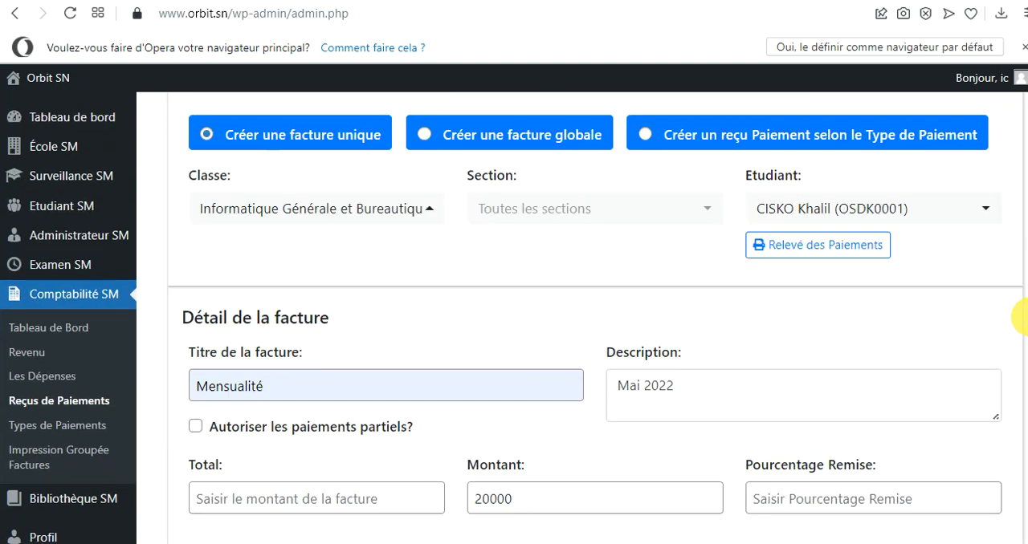
pyautogui.scroll(-1, 1022, 321)
pyautogui.scroll(-3, 1021, 326)
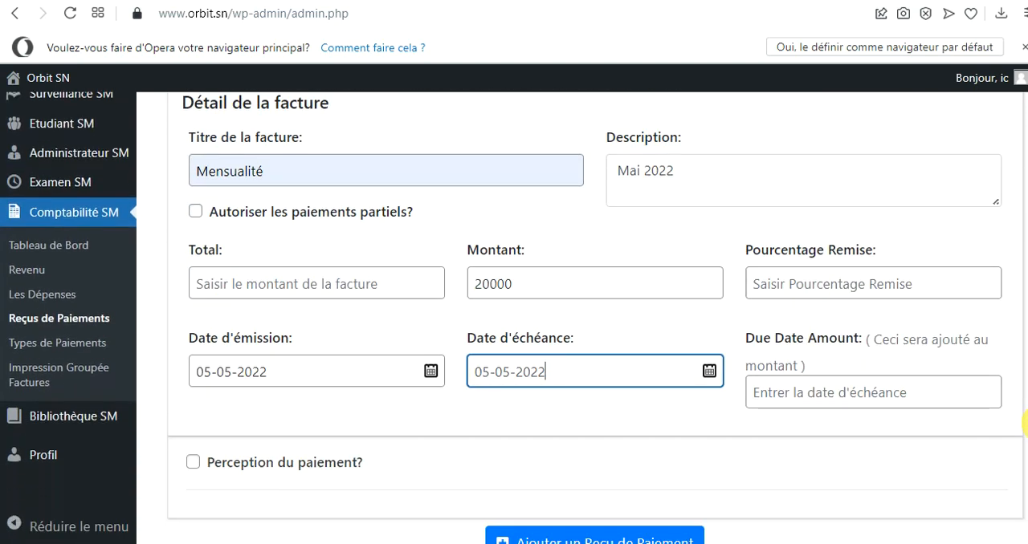
pyautogui.scroll(1, 1025, 434)
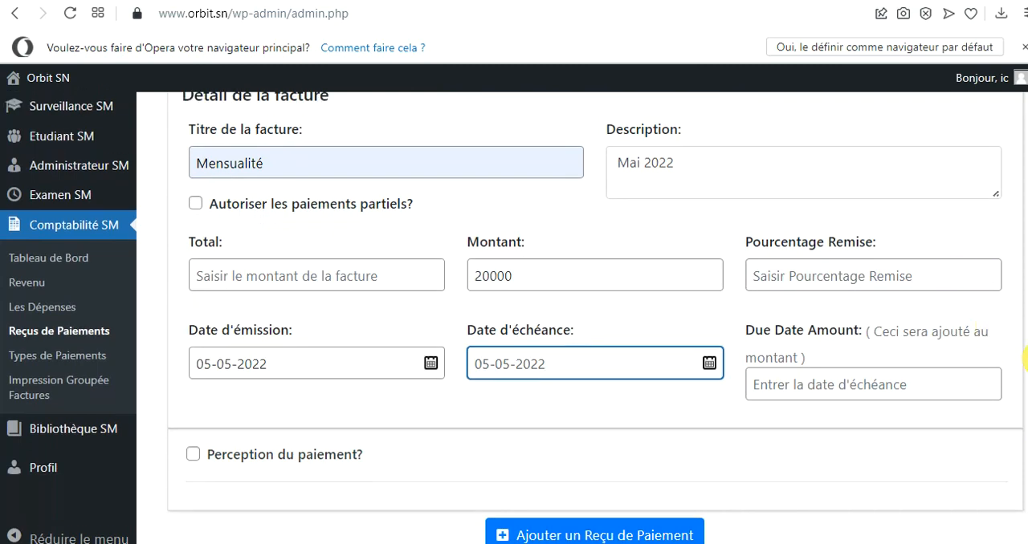
pyautogui.scroll(4, 1023, 359)
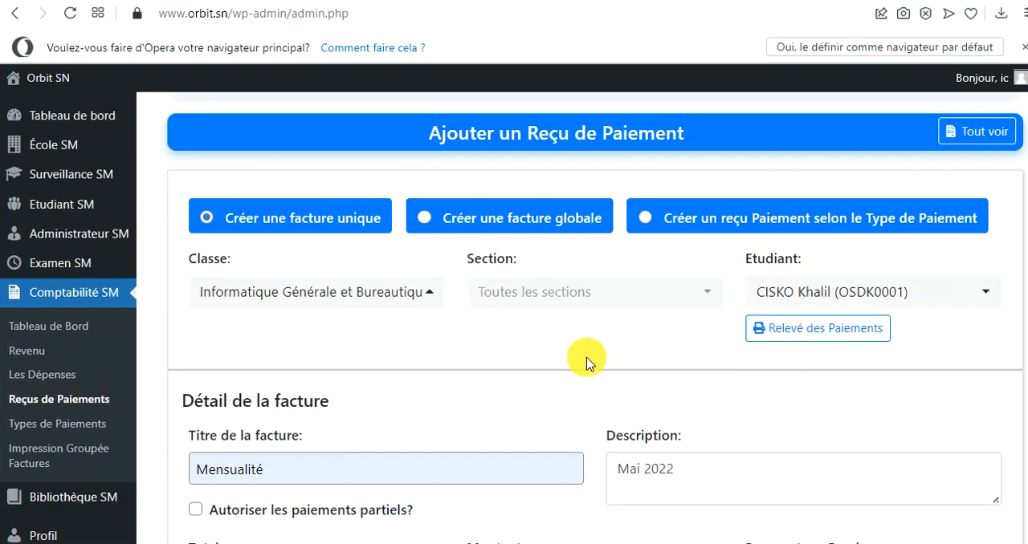
pyautogui.click(815, 331)
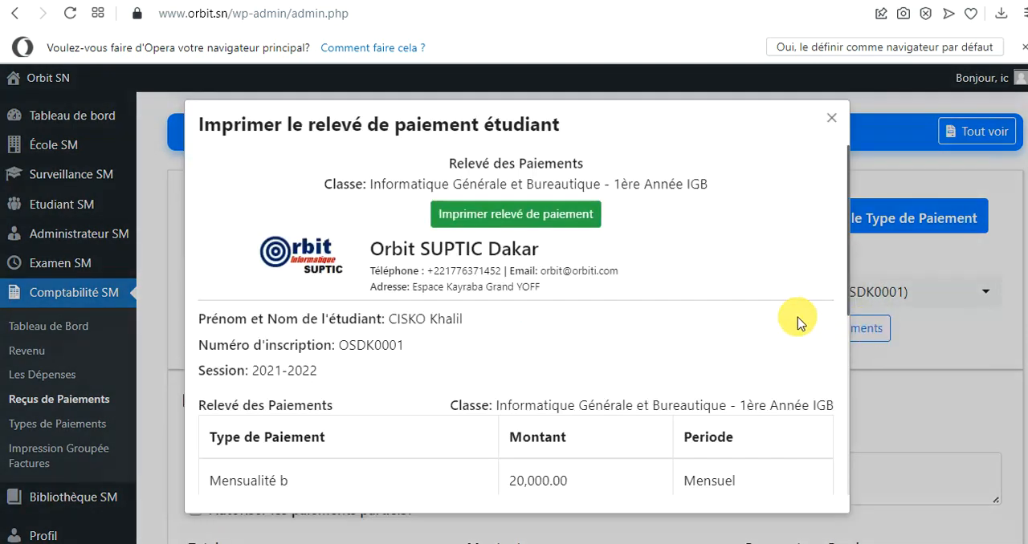
pyautogui.moveTo(848, 265); pyautogui.dragTo(838, 321)
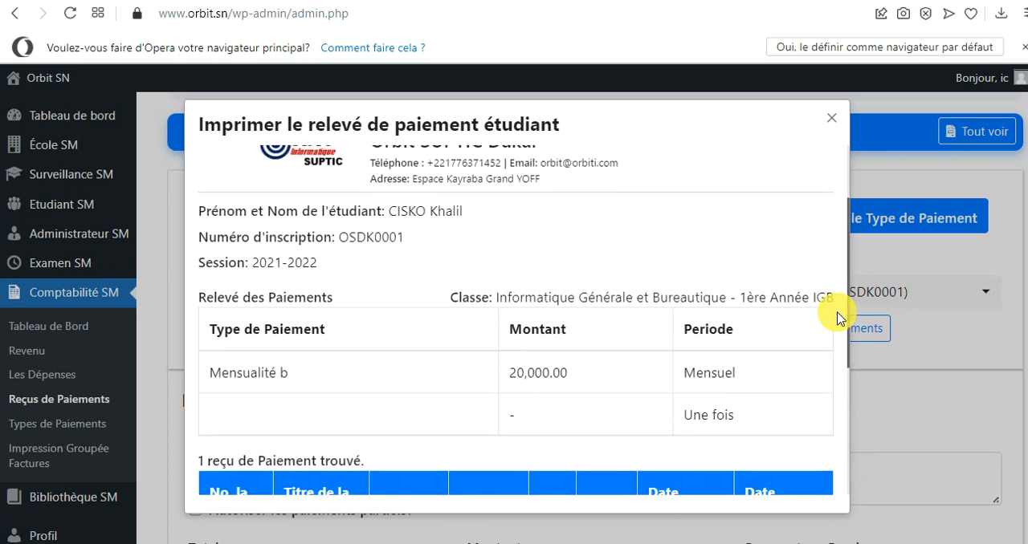
pyautogui.scroll(3, 837, 317)
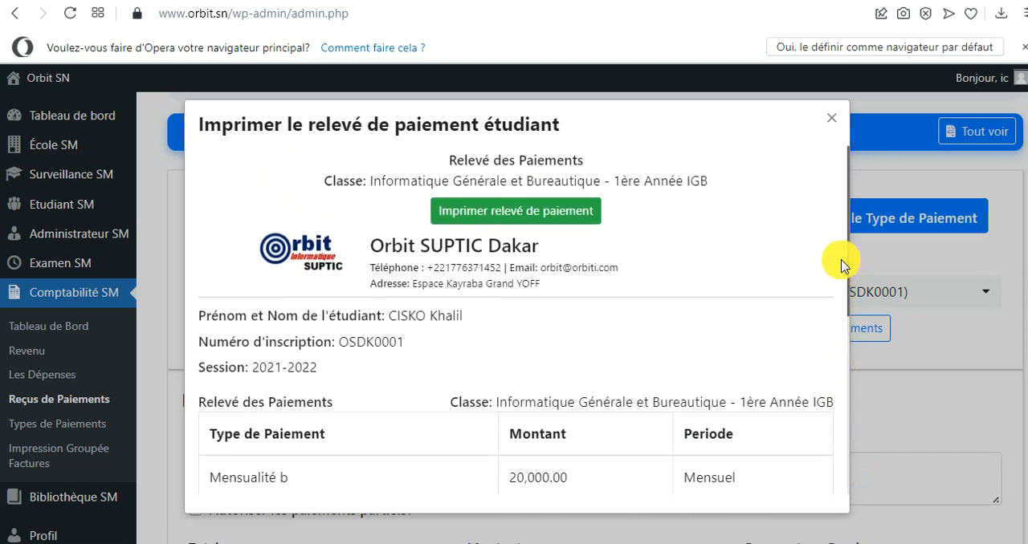
pyautogui.click(832, 119)
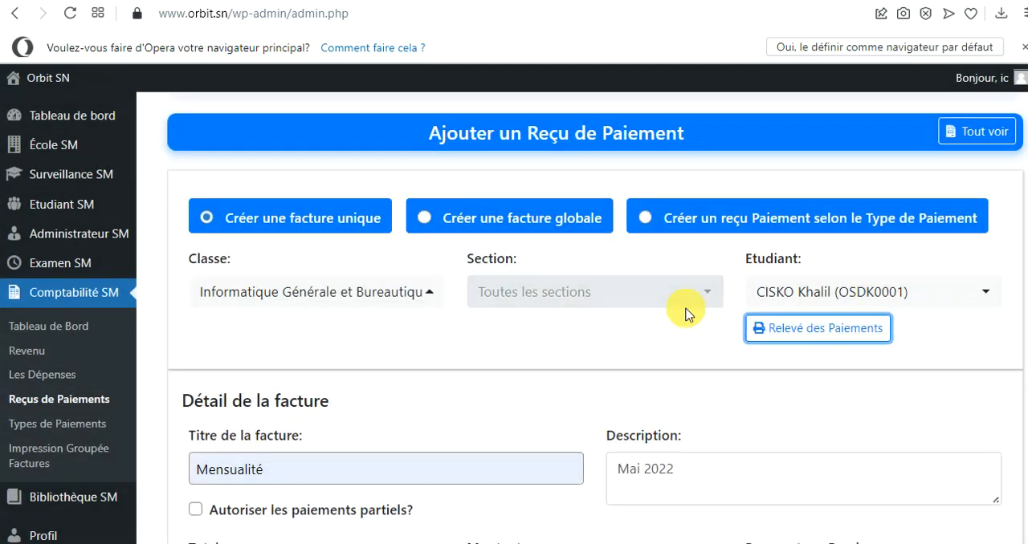
# Submit the completed Mensualité invoice as a new Reçu de Paiement
pyautogui.scroll(-4, 1025, 327)
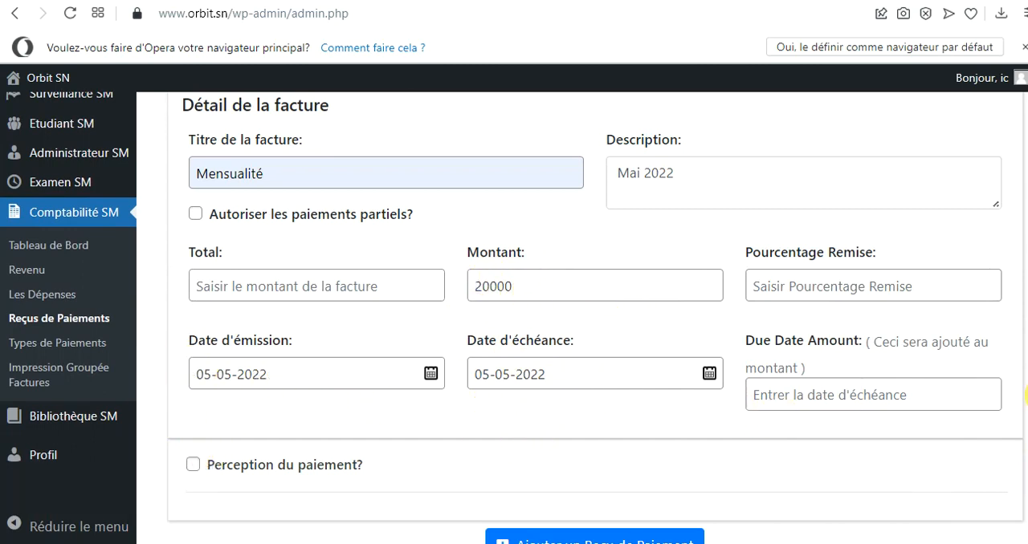
pyautogui.scroll(-1, 795, 462)
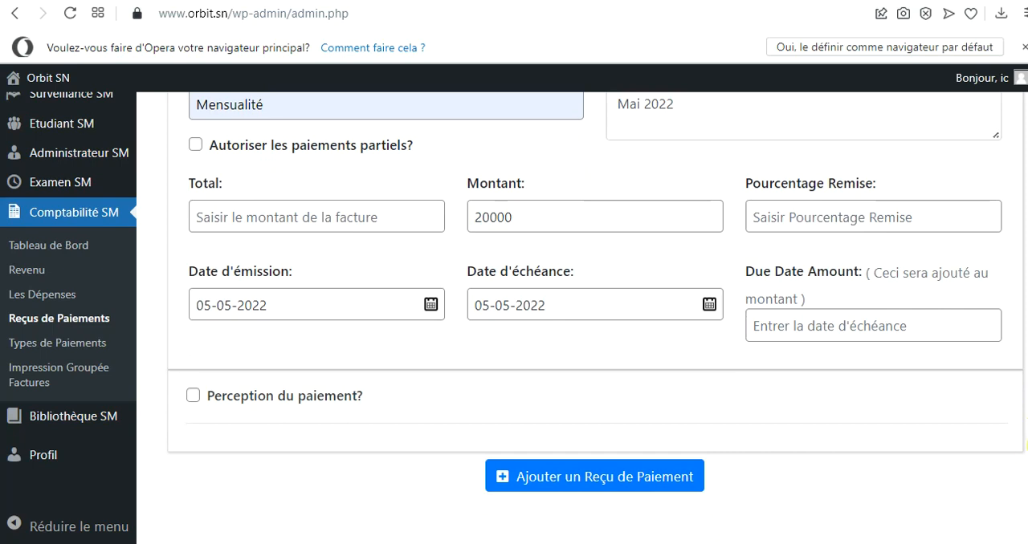
pyautogui.click(599, 479)
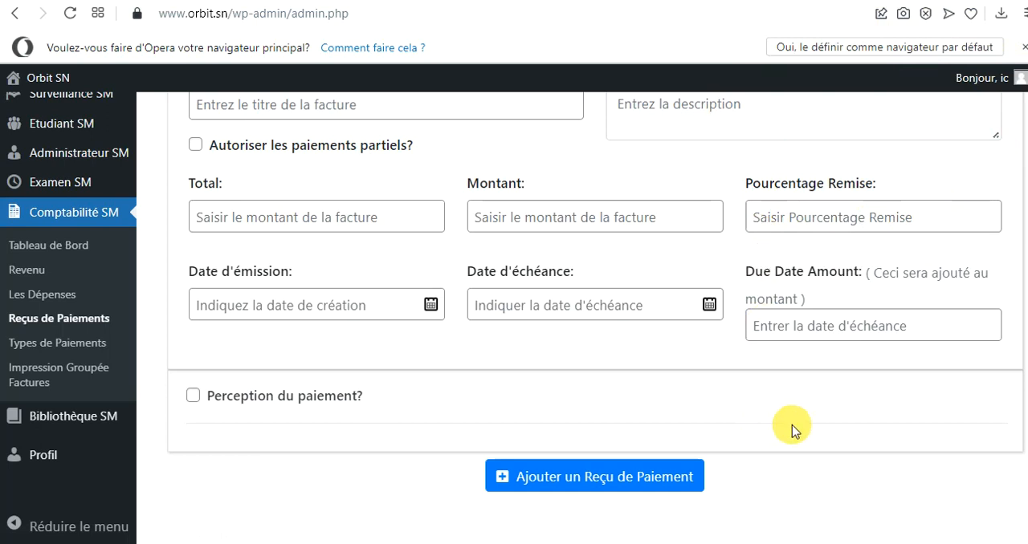
# Reopen the student's payment statement, check the listed invoices and payments, and close it
pyautogui.scroll(5, 1020, 430)
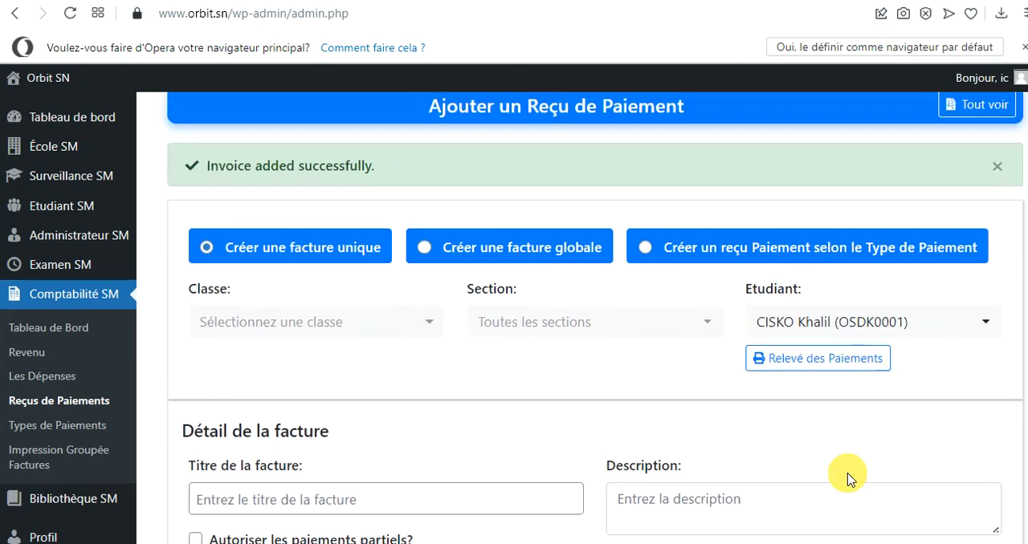
pyautogui.click(809, 365)
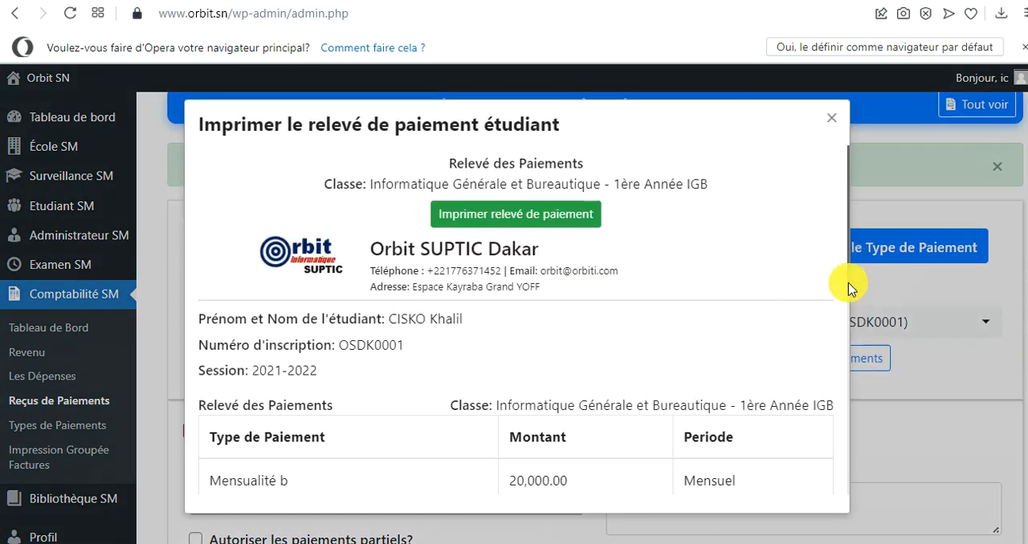
pyautogui.moveTo(849, 289); pyautogui.dragTo(852, 466)
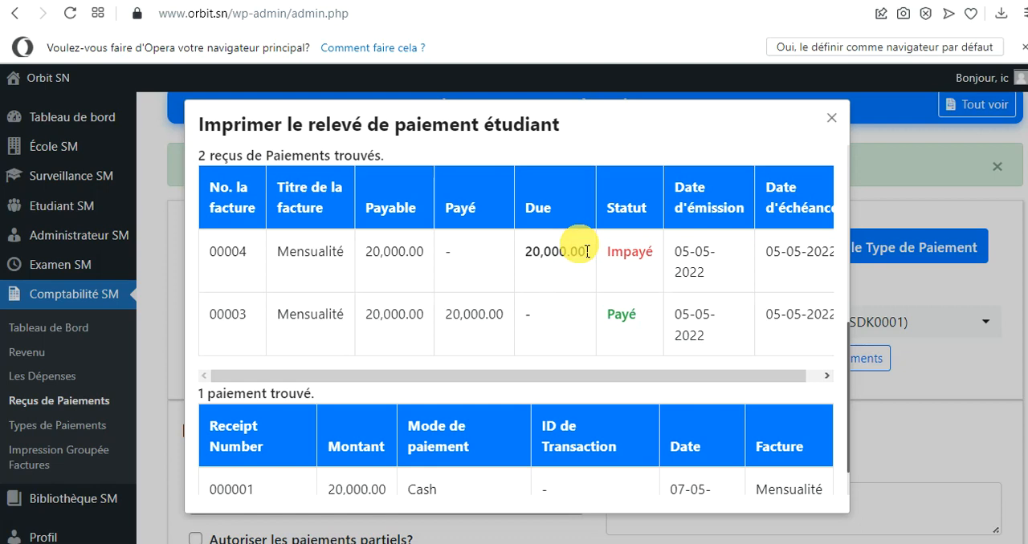
pyautogui.click(834, 127)
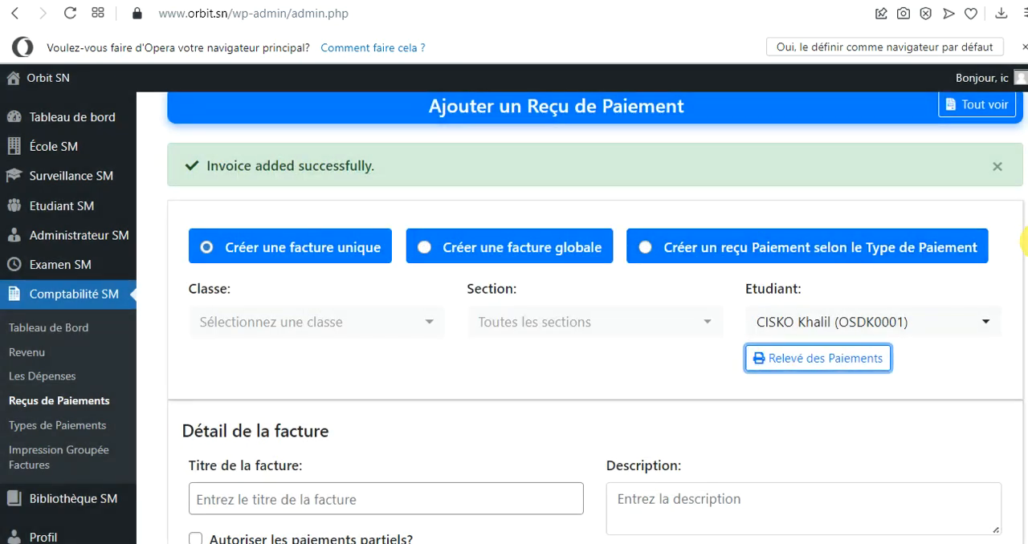
# Go to the Reçus de Paiements list and open payment collection for the student's unpaid Mensualité invoice
pyautogui.scroll(-5, 1018, 240)
pyautogui.scroll(5, 1024, 450)
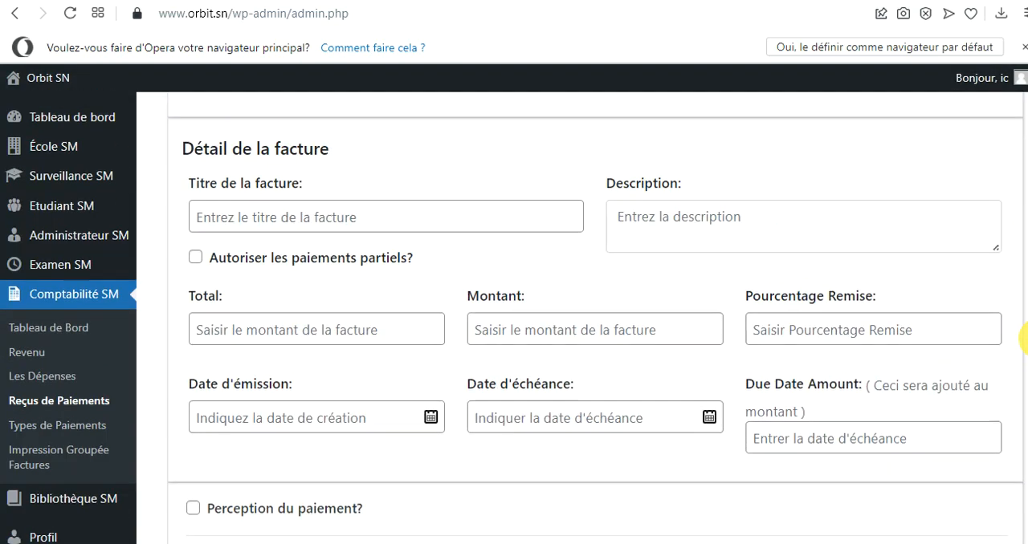
pyautogui.scroll(-4, 1025, 230)
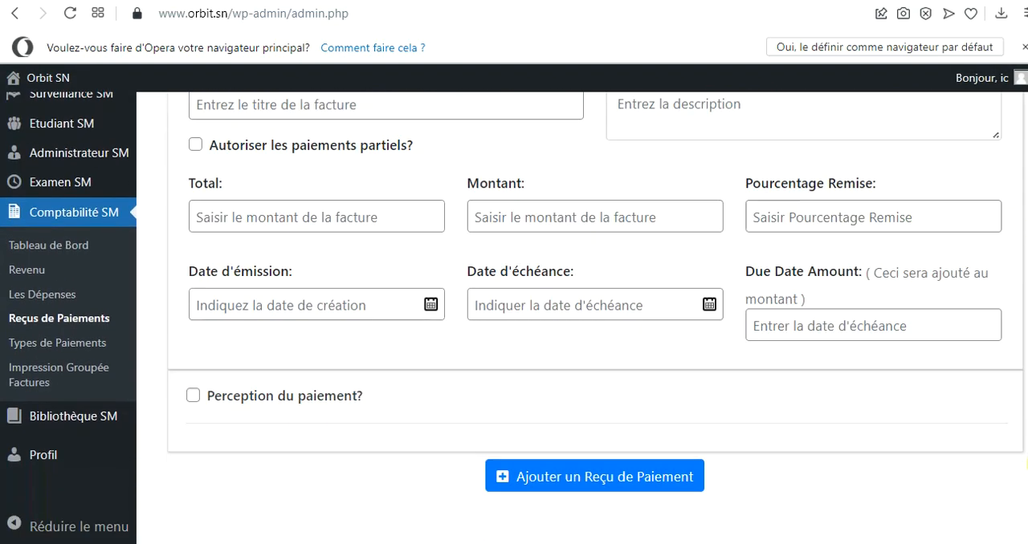
pyautogui.scroll(2, 1019, 402)
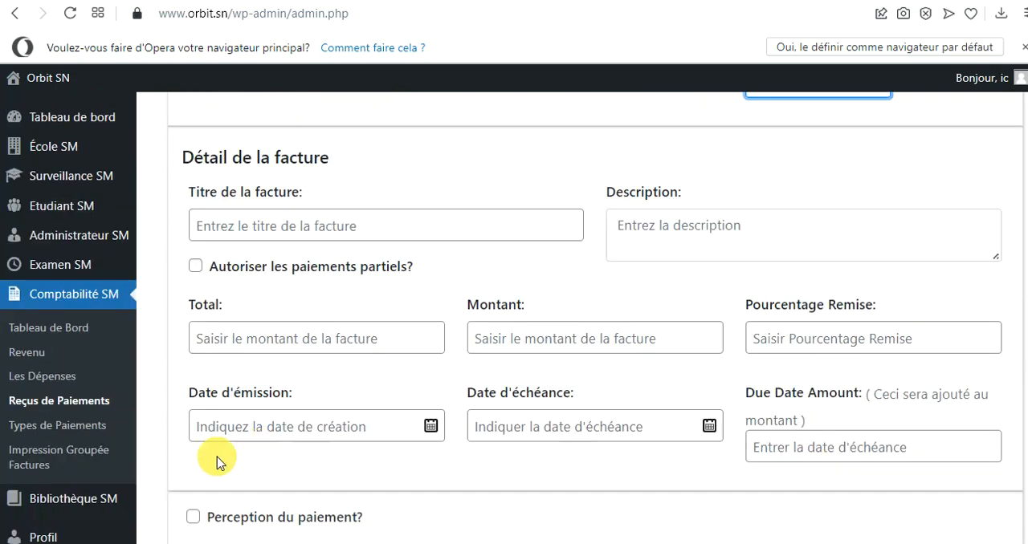
pyautogui.click(89, 404)
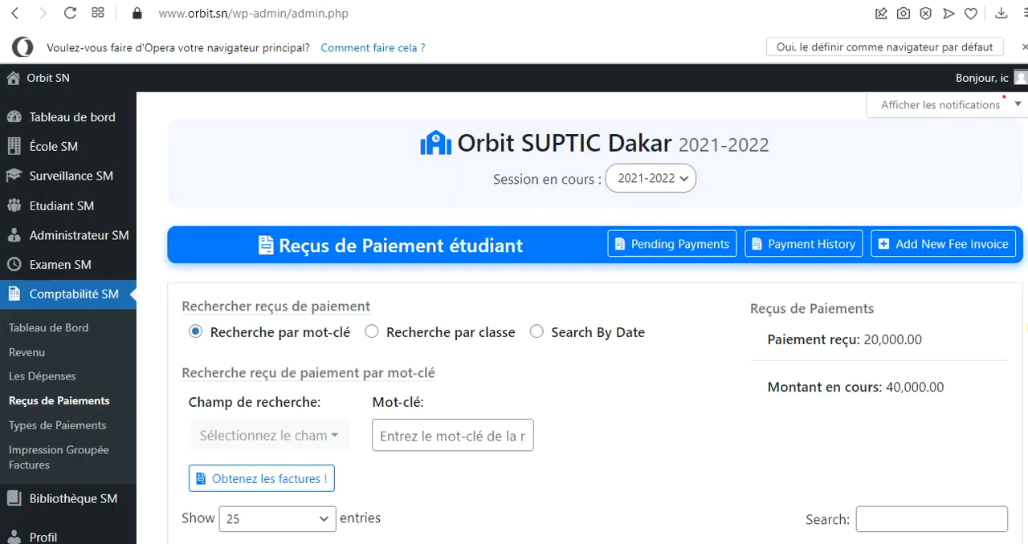
pyautogui.scroll(-5, 995, 402)
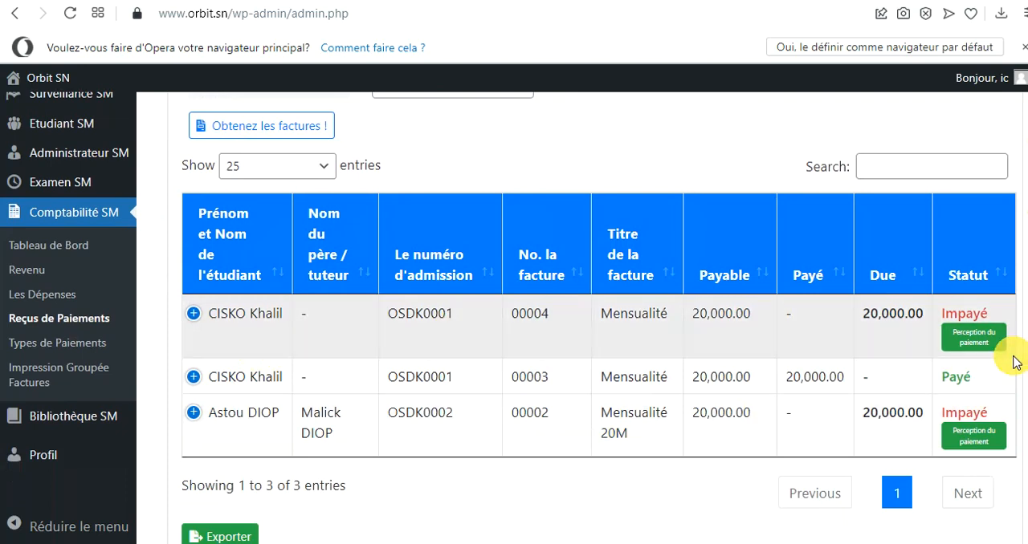
pyautogui.click(965, 341)
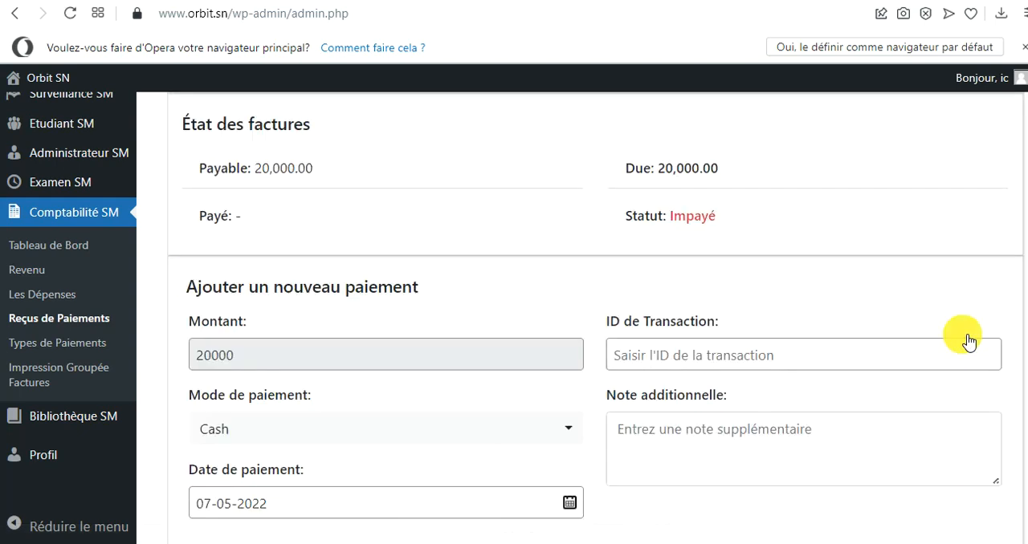
# Add and confirm a new 20000 Cash payment dated 07-05-2022 on the invoice, without an additional note
pyautogui.scroll(-4, 1025, 325)
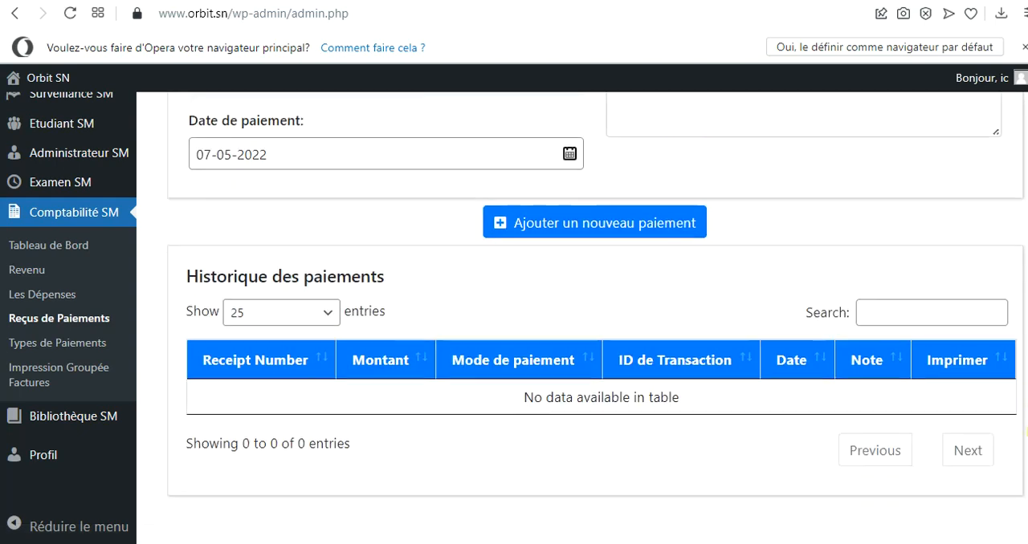
pyautogui.scroll(5, 1025, 325)
pyautogui.scroll(-2, 1025, 354)
pyautogui.scroll(-2, 1026, 377)
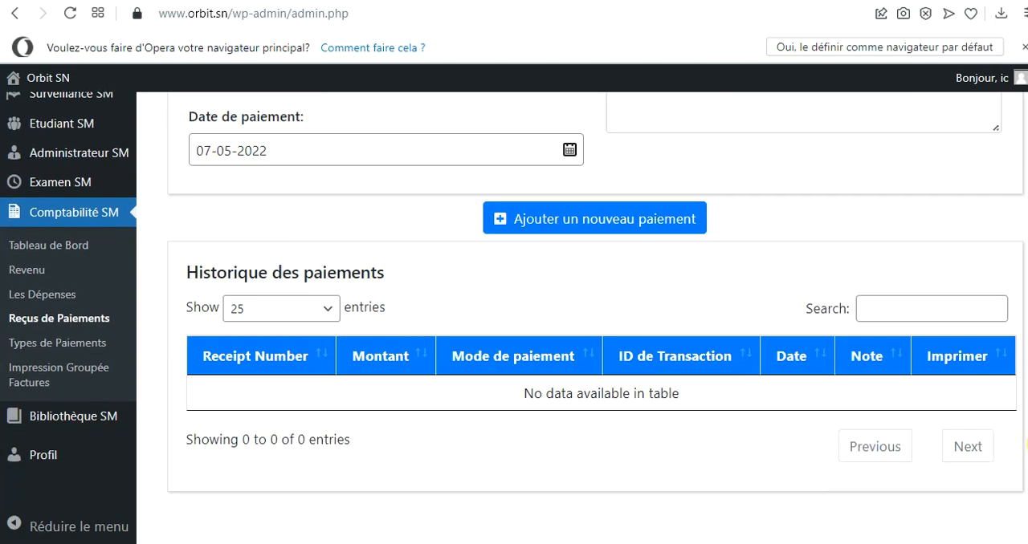
pyautogui.scroll(4, 1025, 361)
pyautogui.scroll(1, 1025, 347)
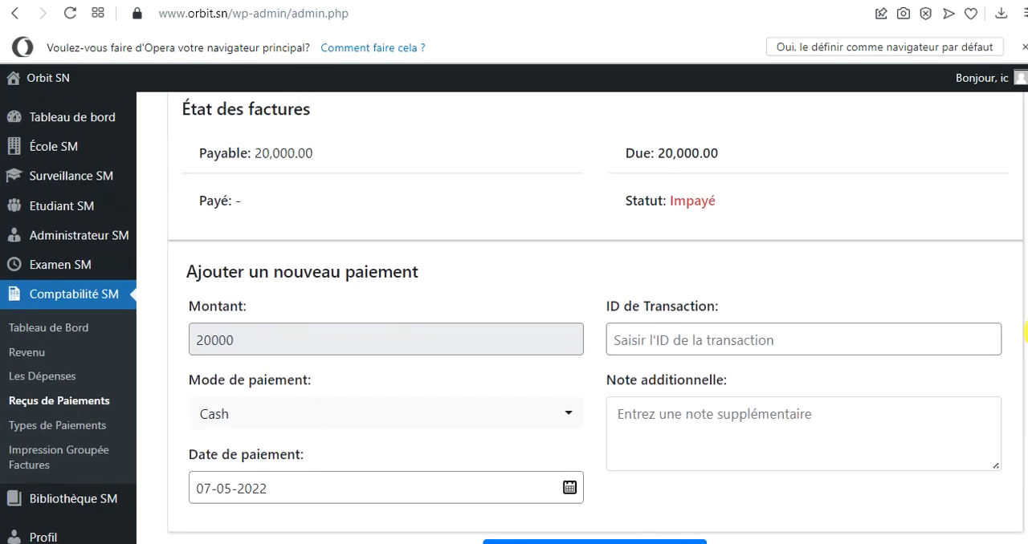
pyautogui.scroll(-2, 1026, 349)
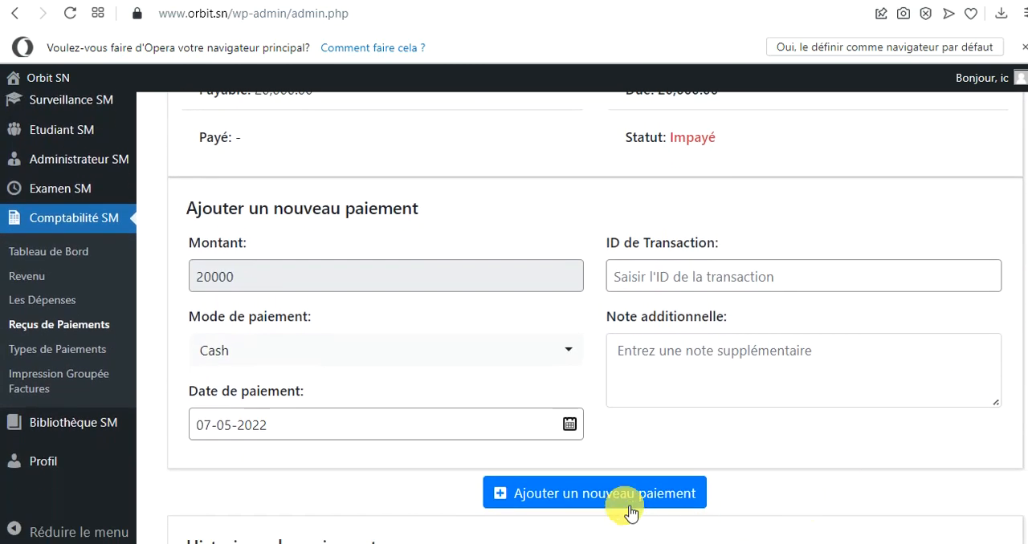
pyautogui.click(692, 364)
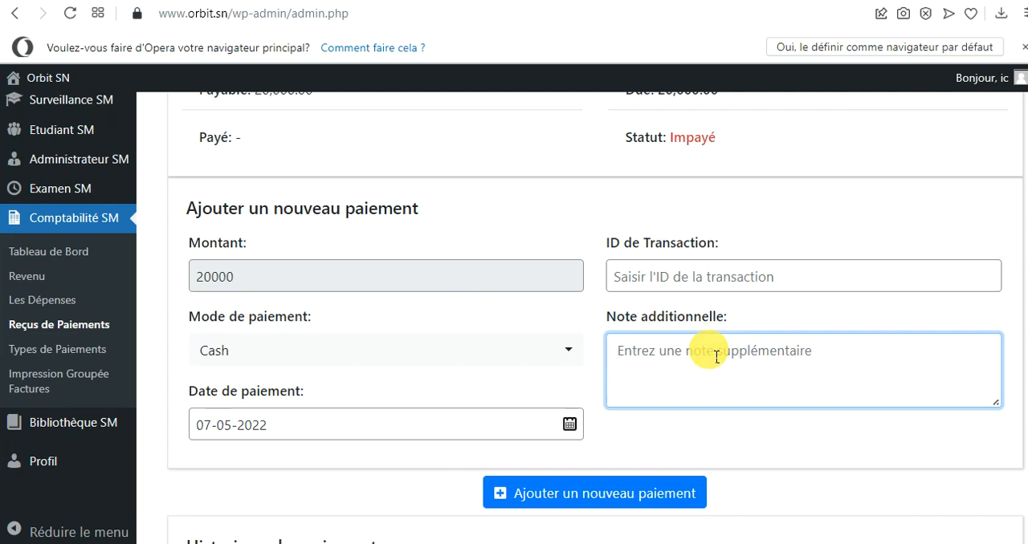
pyautogui.click(574, 494)
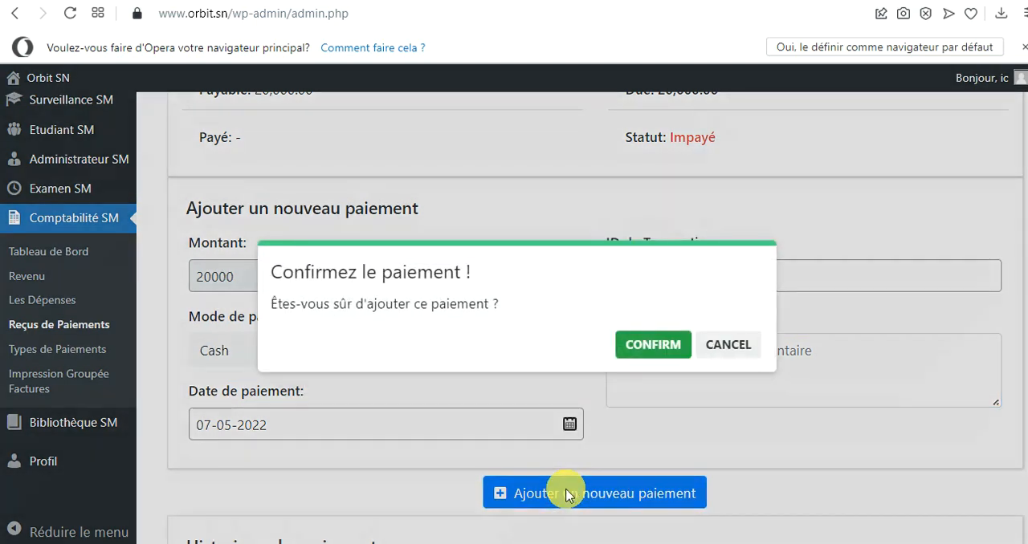
pyautogui.click(660, 354)
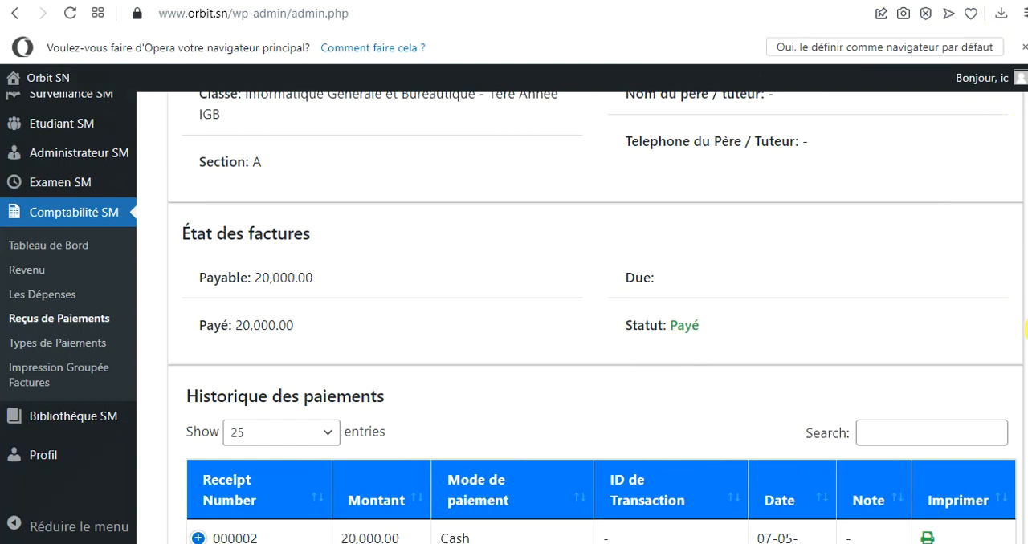
# Check the new payment's printable receipt from the Historique des paiements, close it, and return to the Reçus de Paiements list
pyautogui.scroll(-2, 1026, 329)
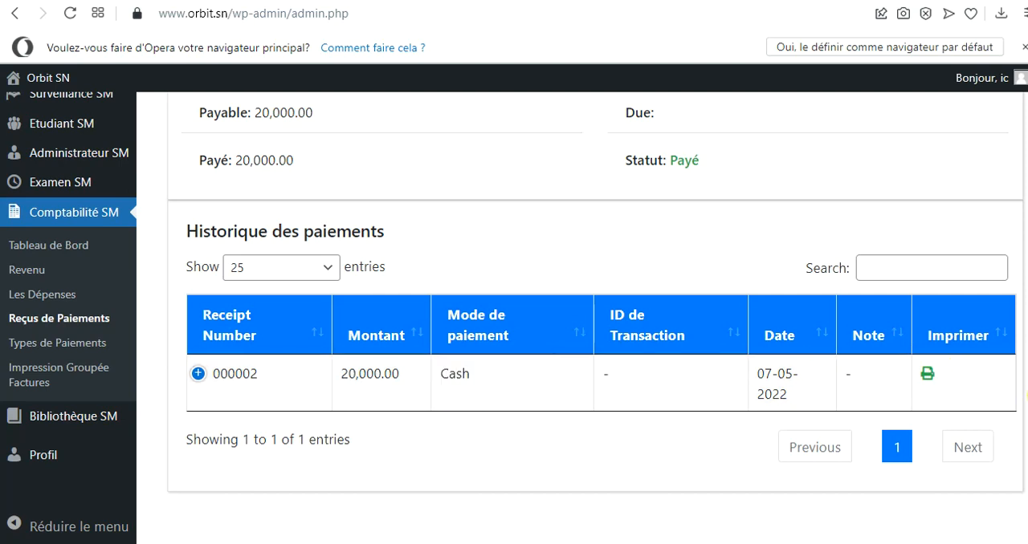
pyautogui.scroll(5, 1026, 393)
pyautogui.scroll(1, 1024, 171)
pyautogui.scroll(-6, 1025, 172)
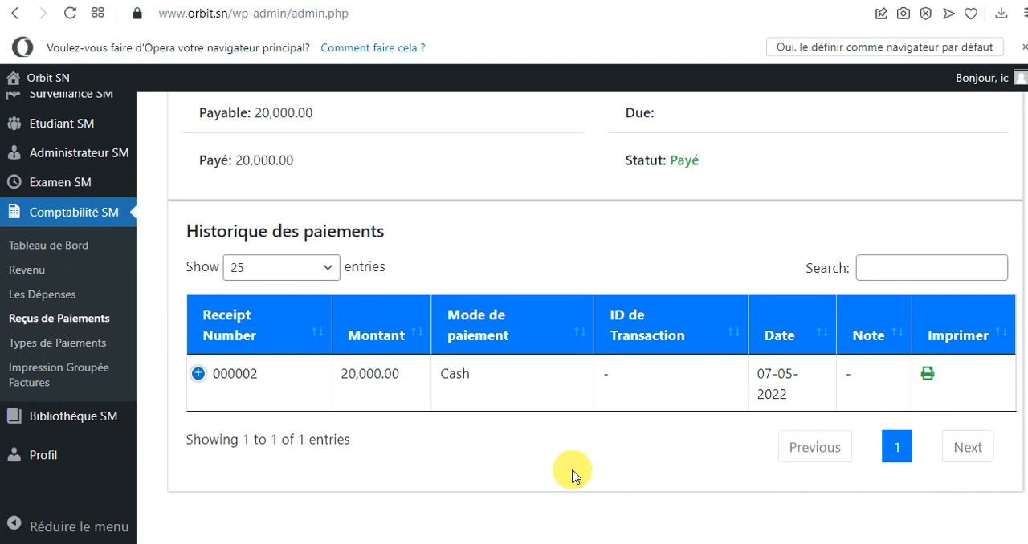
pyautogui.click(927, 377)
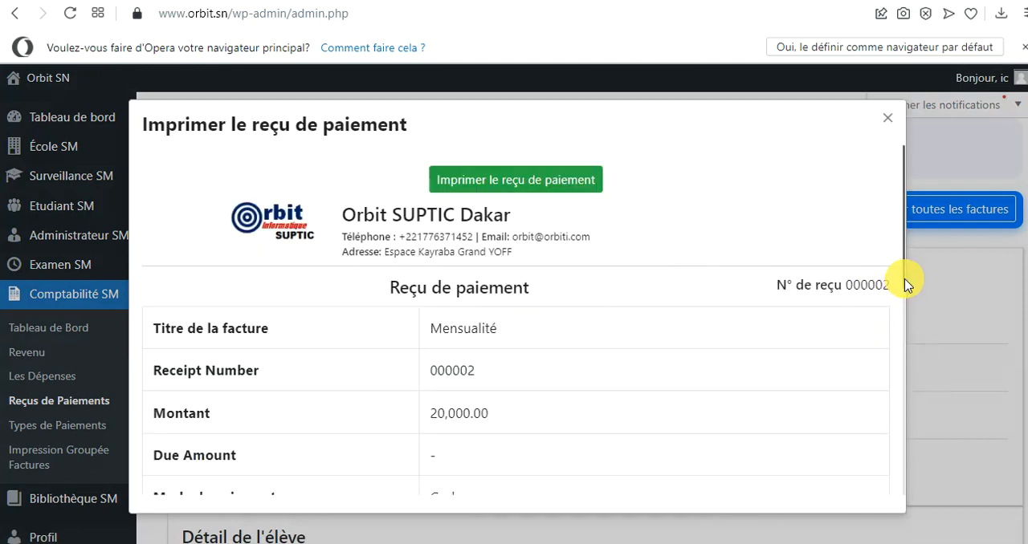
pyautogui.moveTo(906, 296); pyautogui.dragTo(907, 330)
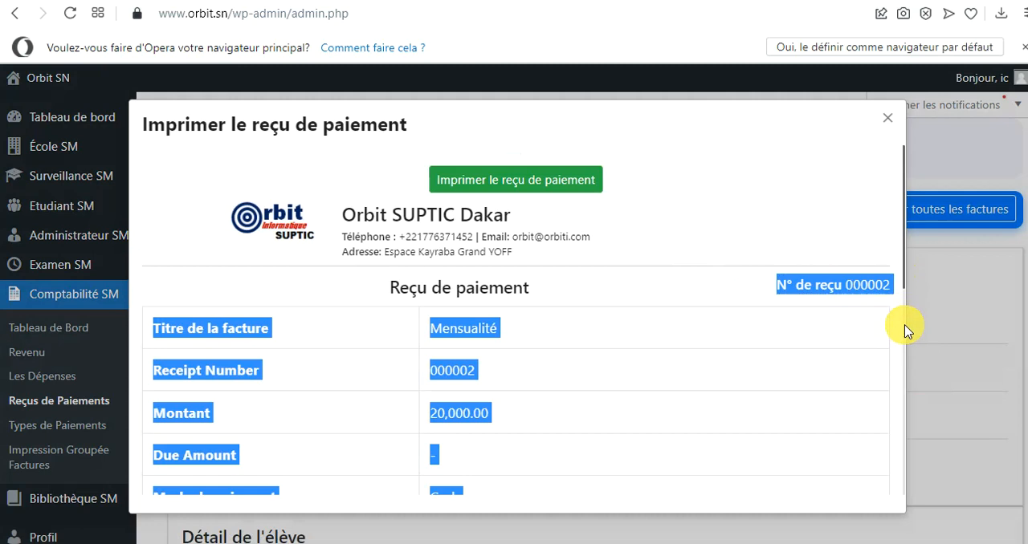
pyautogui.click(861, 253)
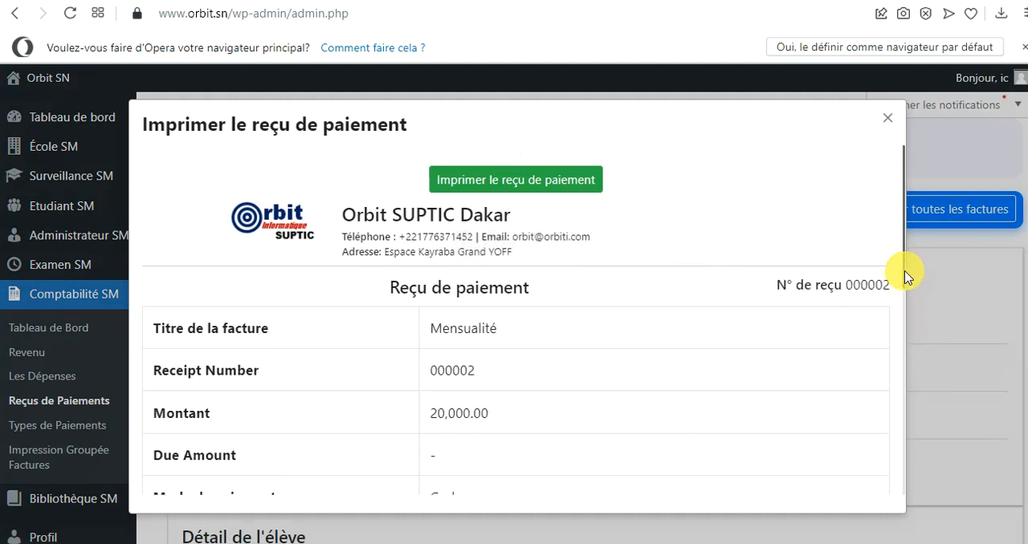
pyautogui.moveTo(904, 275); pyautogui.dragTo(934, 252)
pyautogui.click(886, 118)
pyautogui.scroll(-5, 562, 227)
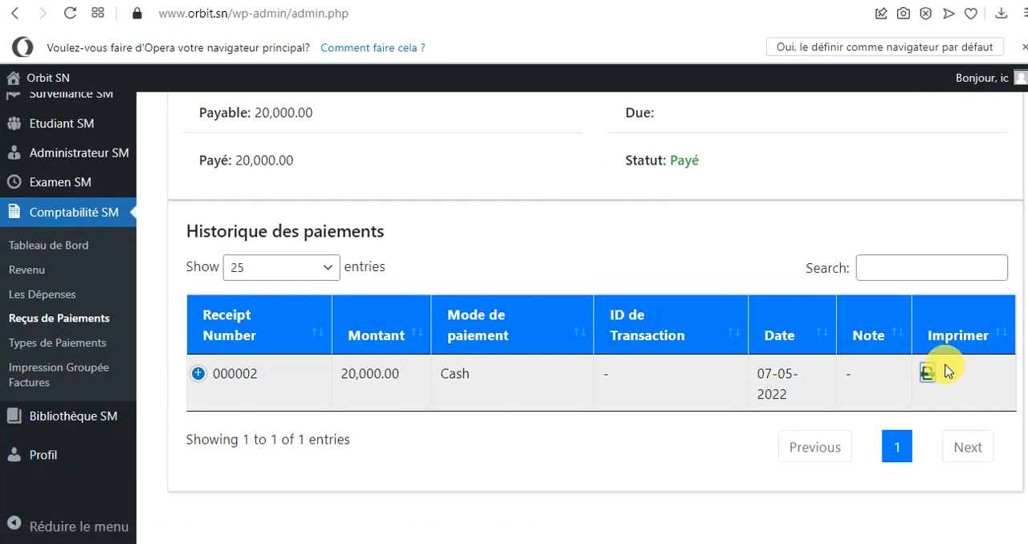
pyautogui.click(201, 377)
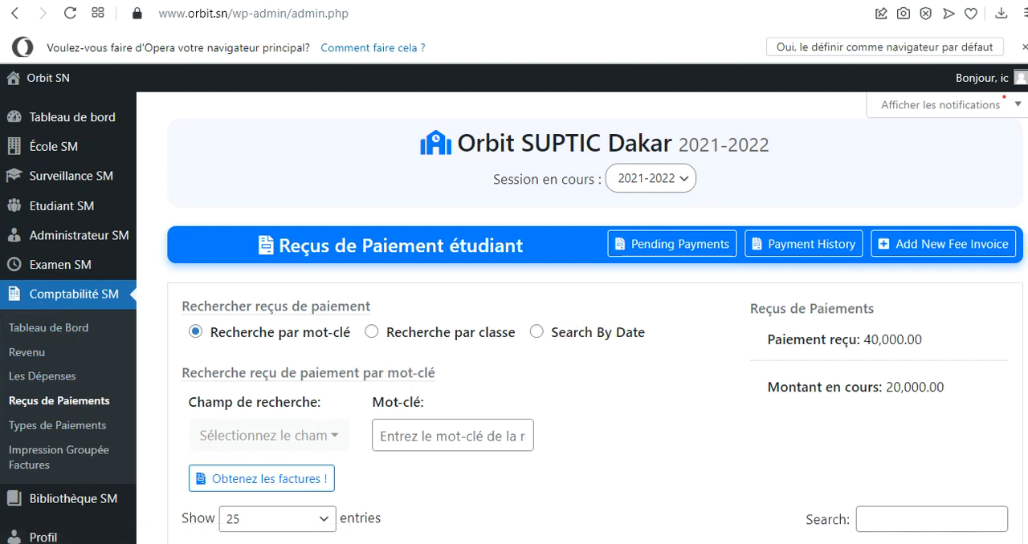
# Expand the details of the first paid Mensualité invoice in the list and open its printable invoice
pyautogui.scroll(-5, 594, 322)
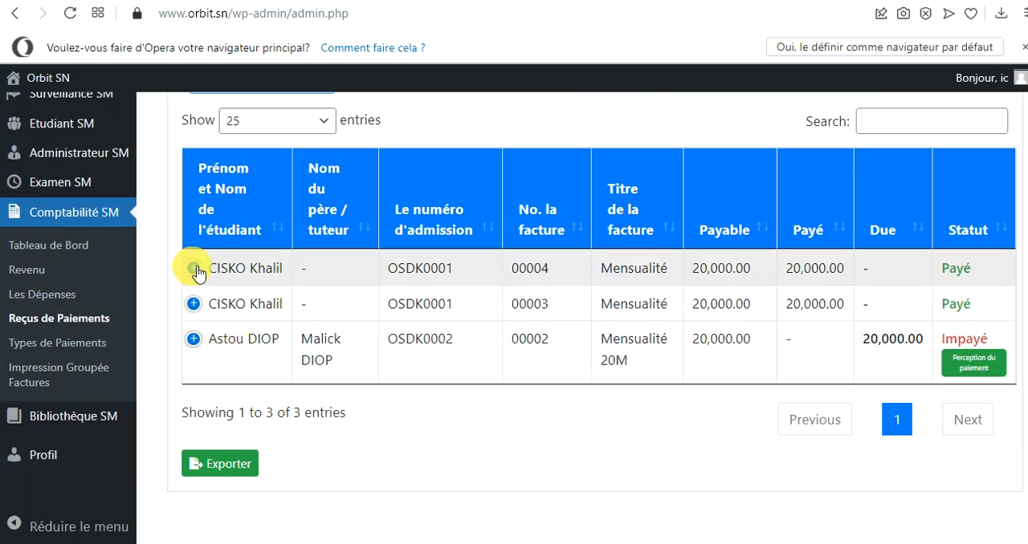
pyautogui.click(194, 270)
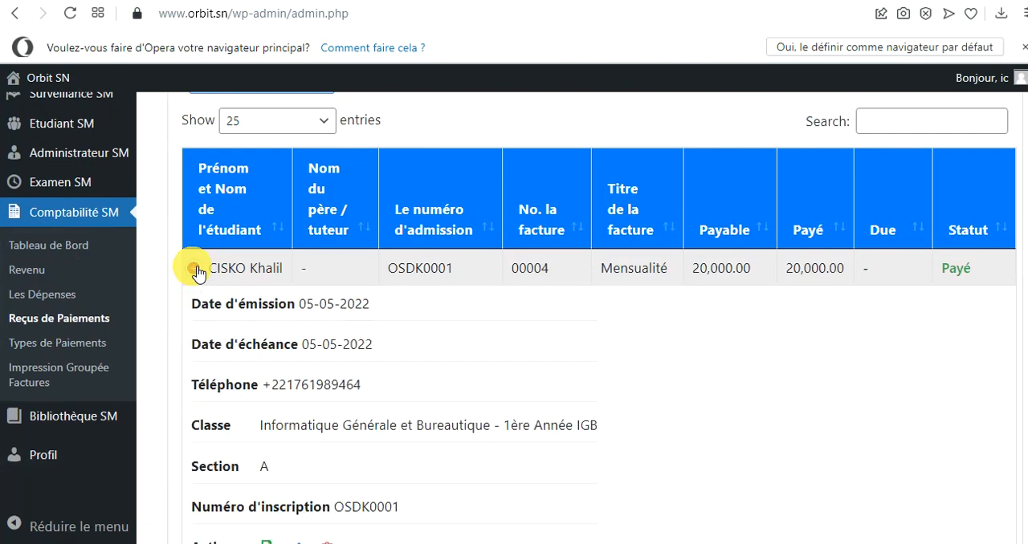
pyautogui.scroll(-1, 765, 295)
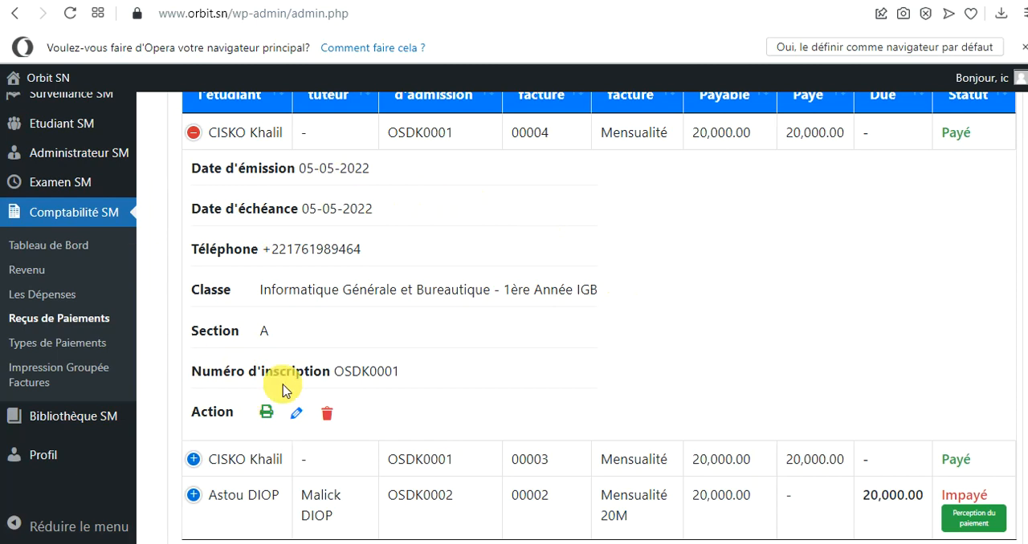
pyautogui.click(267, 413)
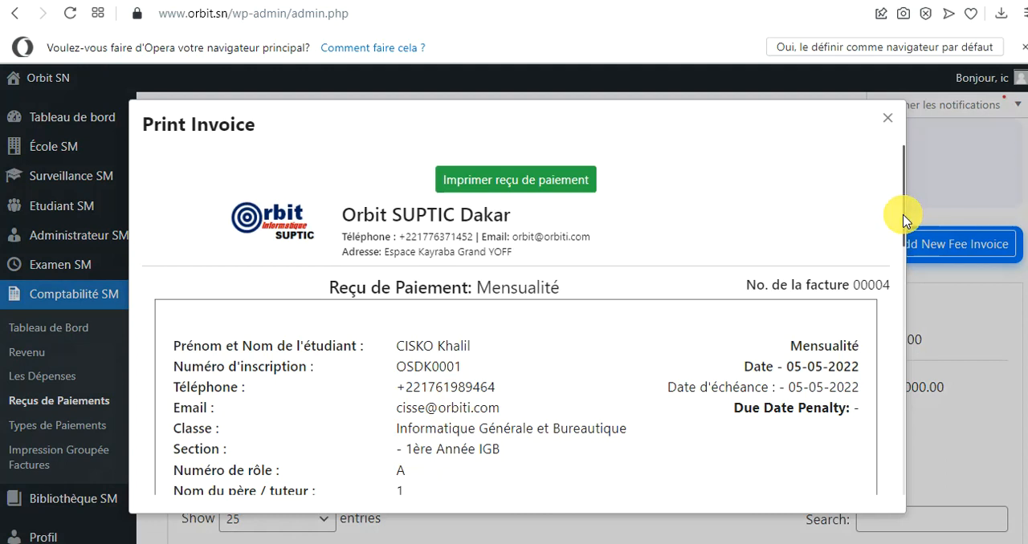
# Examine the printable Mensualité invoice from the student details down to the amount, discount, due, status and total paid
pyautogui.moveTo(903, 221); pyautogui.dragTo(904, 243)
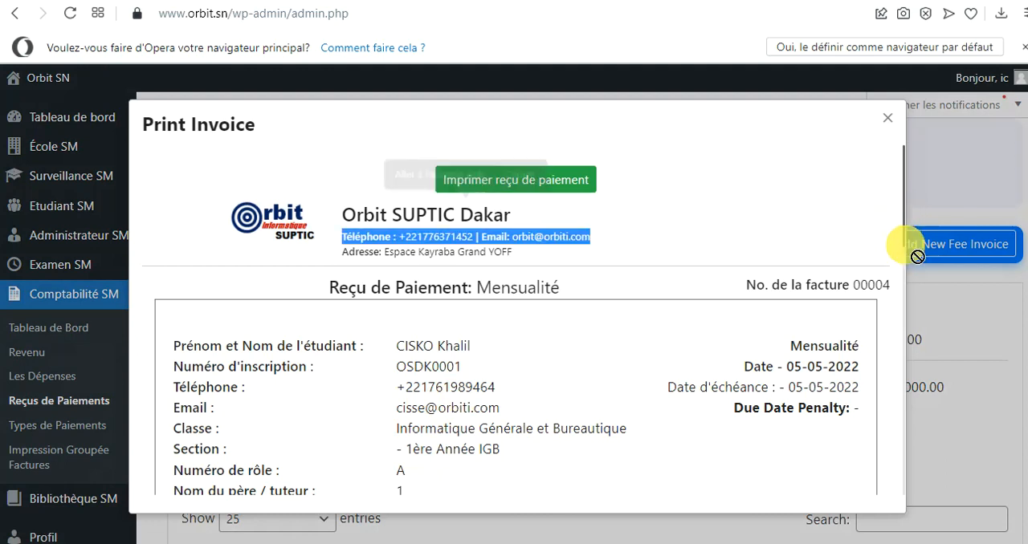
pyautogui.click(858, 238)
pyautogui.moveTo(903, 245)
pyautogui.mouseDown()
pyautogui.moveTo(929, 489)
pyautogui.moveTo(932, 297)
pyautogui.moveTo(918, 245)
pyautogui.mouseUp()
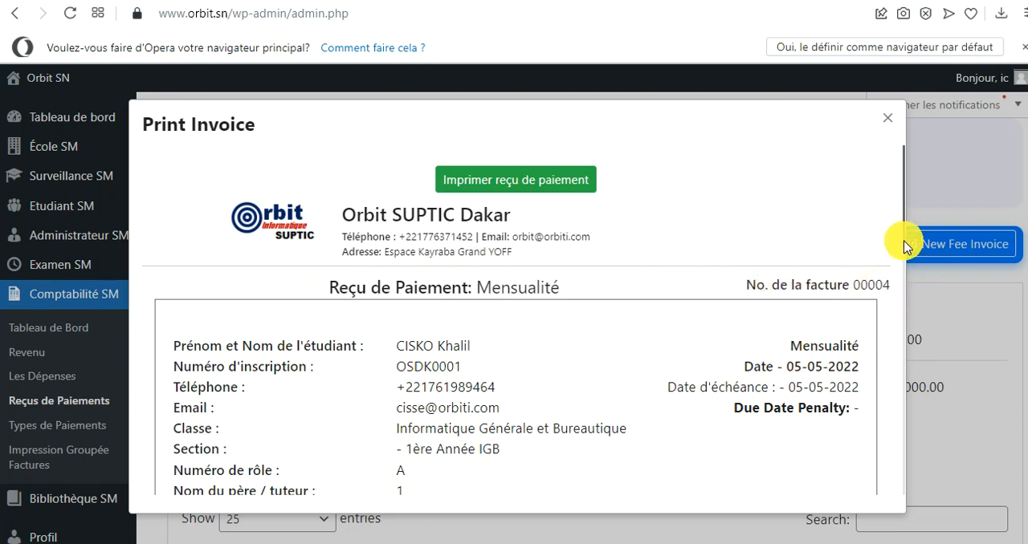
pyautogui.moveTo(904, 244); pyautogui.dragTo(902, 268)
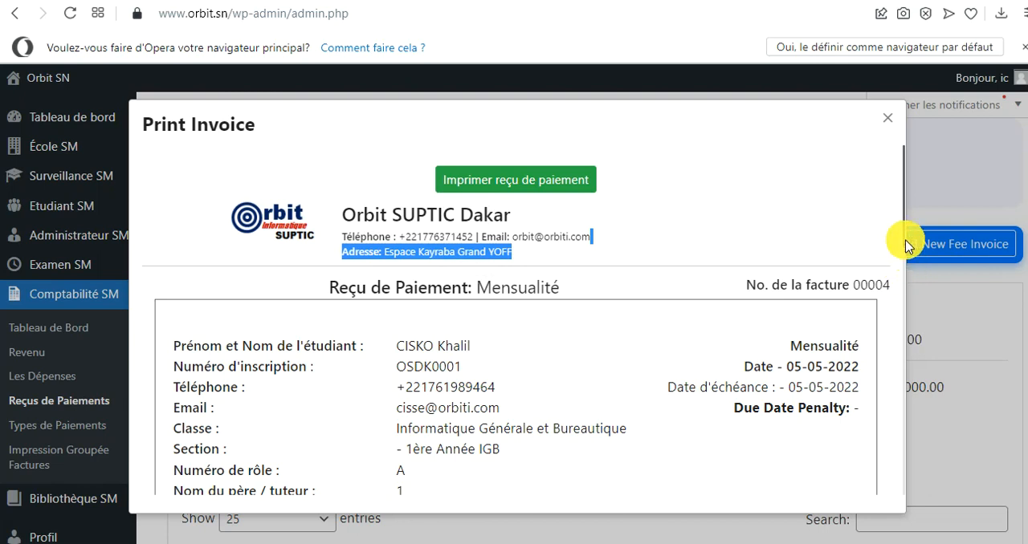
pyautogui.moveTo(905, 243); pyautogui.dragTo(897, 305)
pyautogui.moveTo(904, 246); pyautogui.dragTo(913, 345)
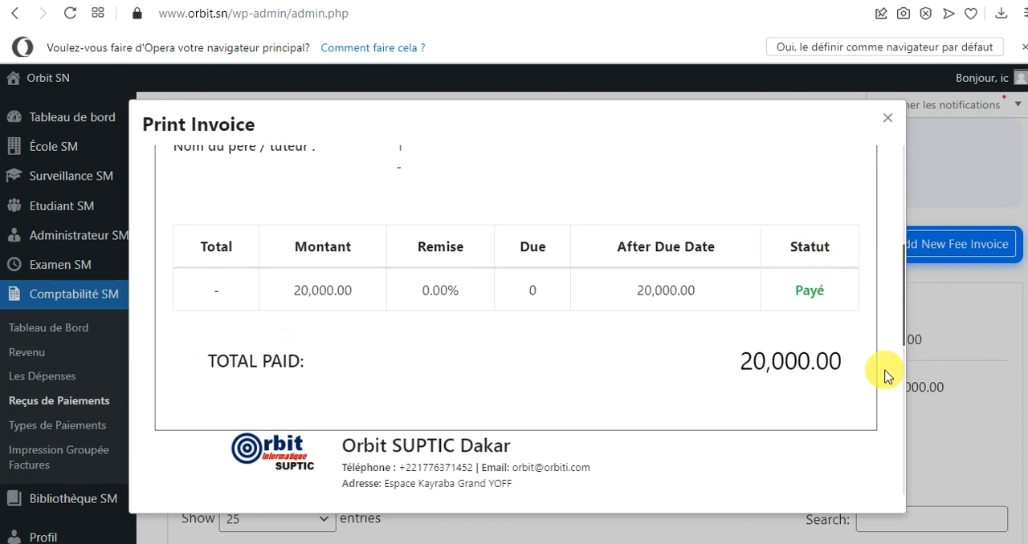
pyautogui.moveTo(904, 337)
pyautogui.mouseDown()
pyautogui.moveTo(911, 489)
pyautogui.moveTo(921, 342)
pyautogui.mouseUp()
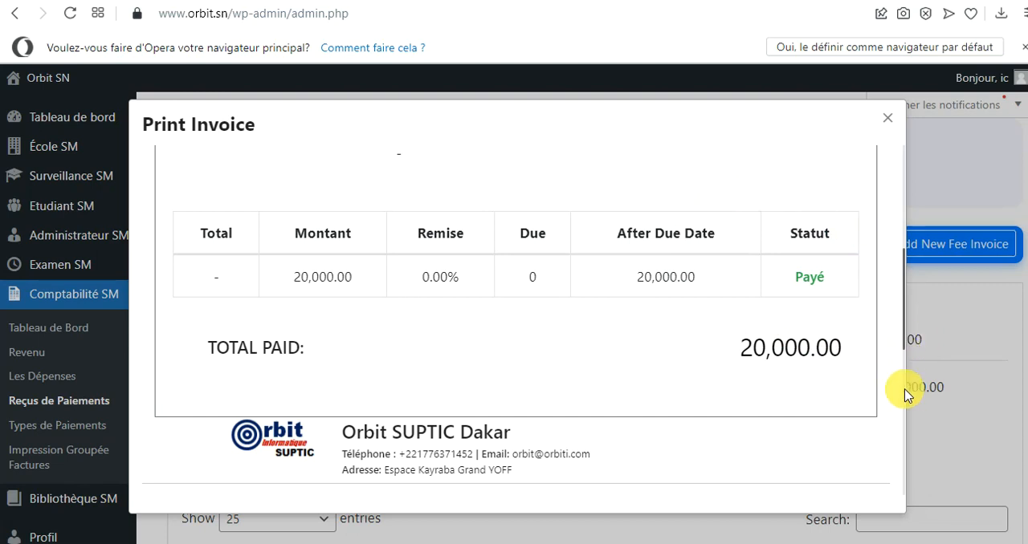
pyautogui.moveTo(905, 390); pyautogui.dragTo(877, 420)
pyautogui.click(672, 346)
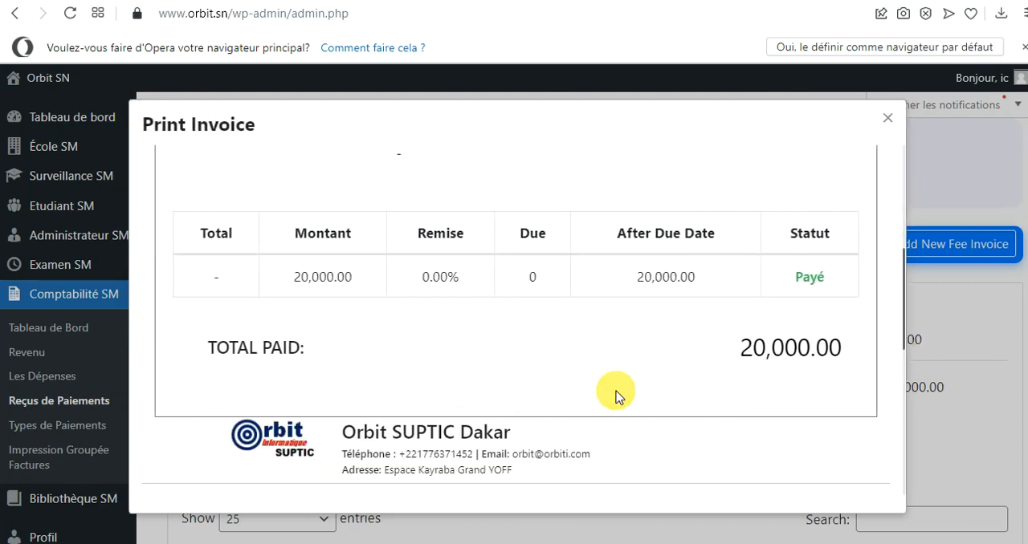